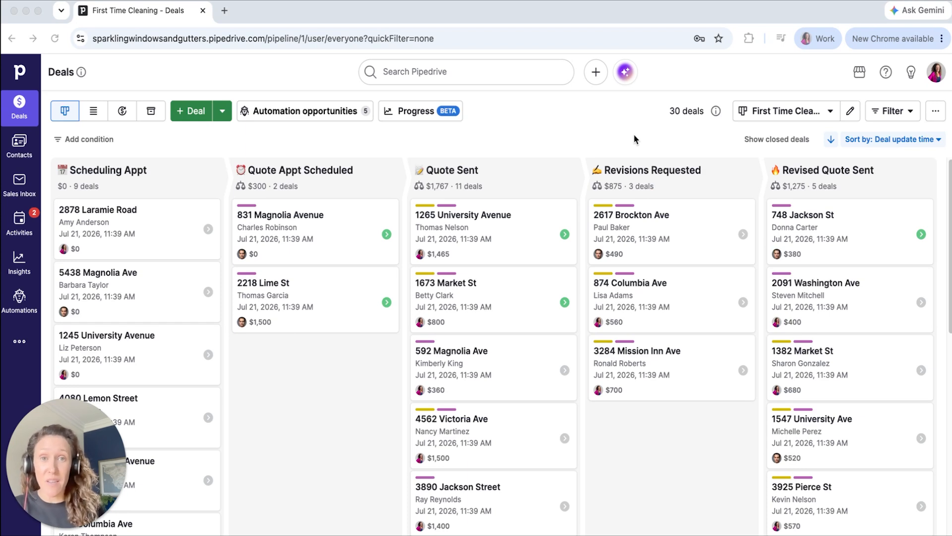
- Add the lost reason "⏰ Timing - KIT: 6 months" in the company settings
left_click(933, 78)
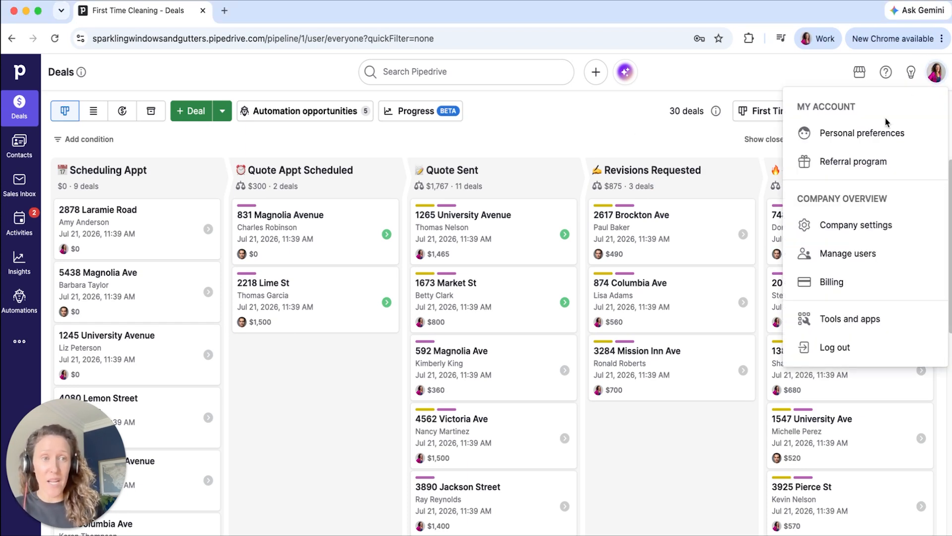
left_click(849, 227)
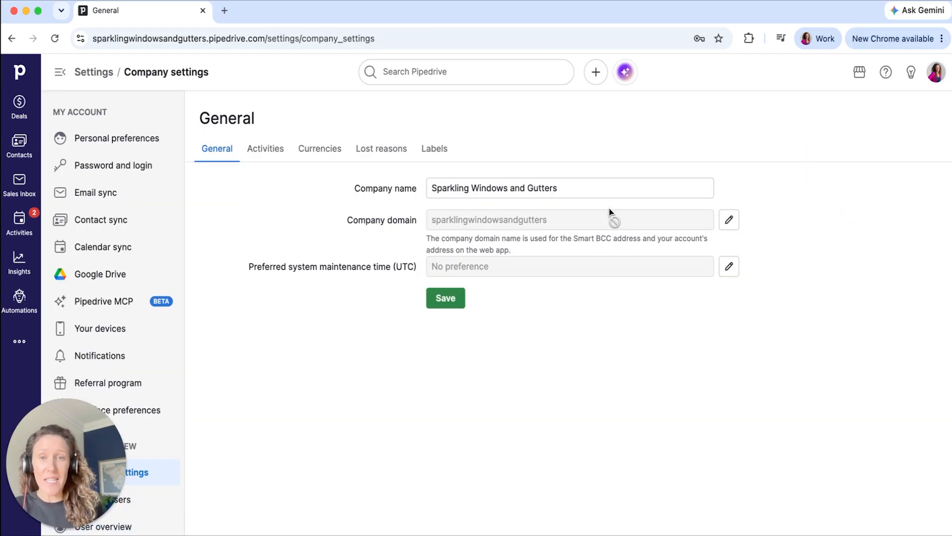
left_click(385, 152)
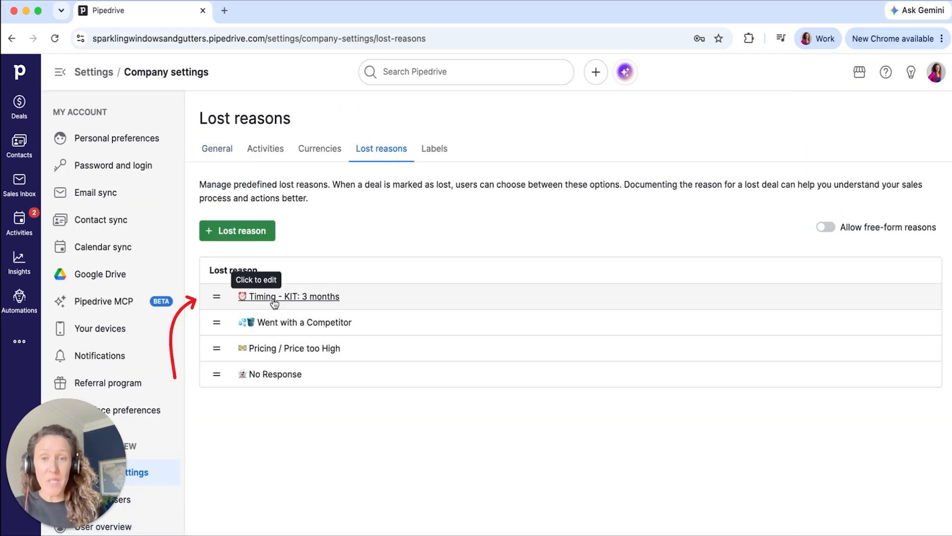
left_click(254, 241)
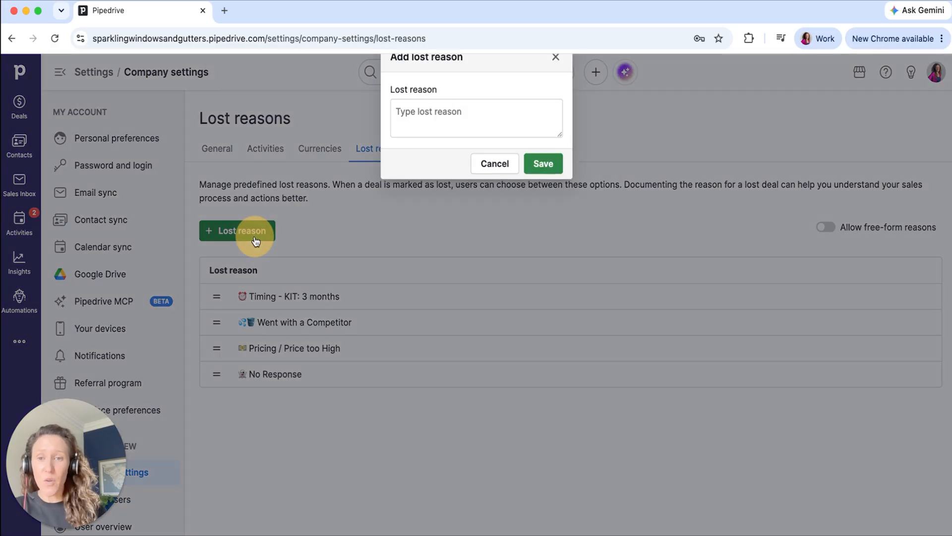
left_click(448, 124)
type("⏰ Timing - KIT: 6 months")
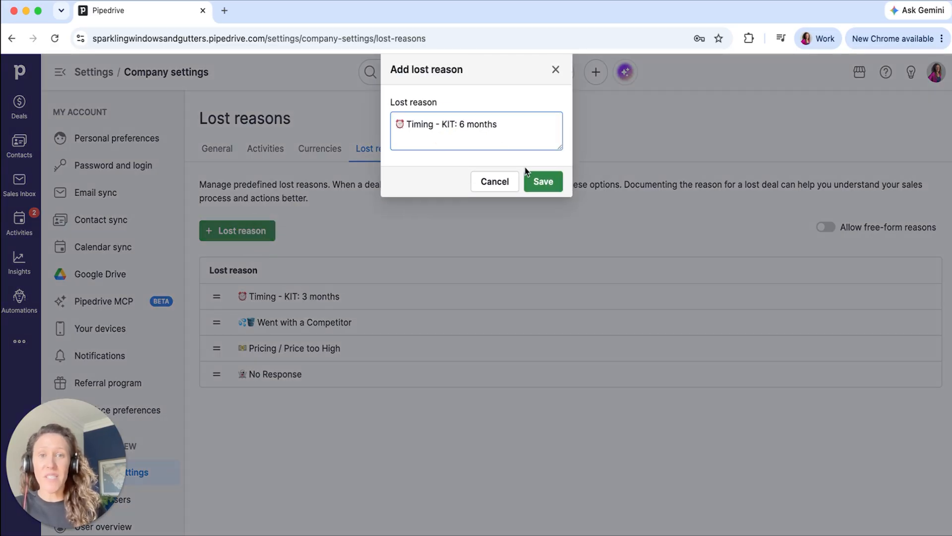
left_click(542, 182)
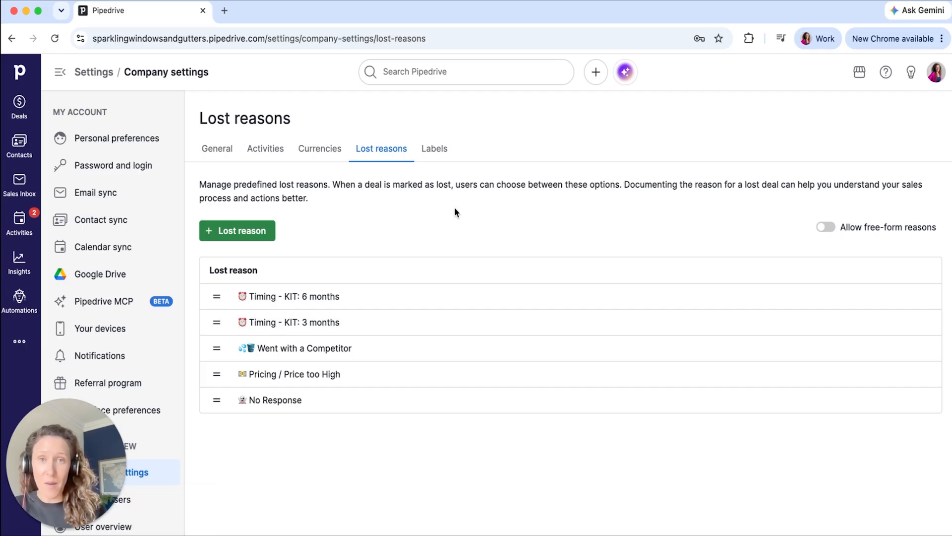
- Create an automation from scratch that starts on a Date field match trigger
left_click(20, 308)
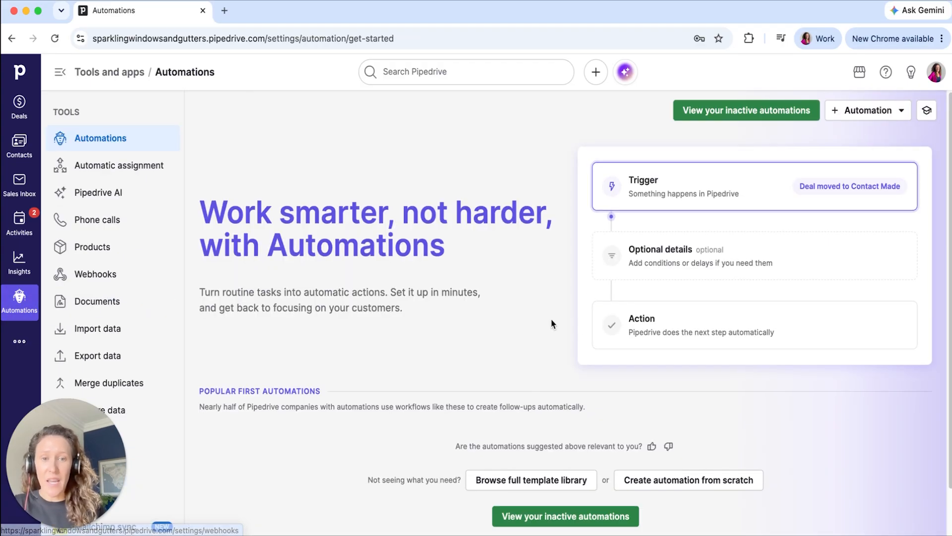
scroll(550, 322, "down", 5)
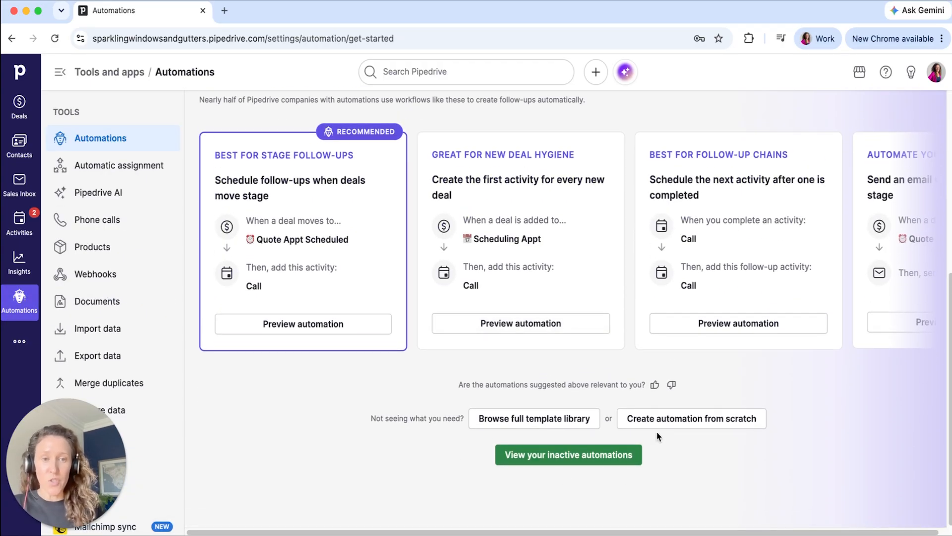
left_click(665, 423)
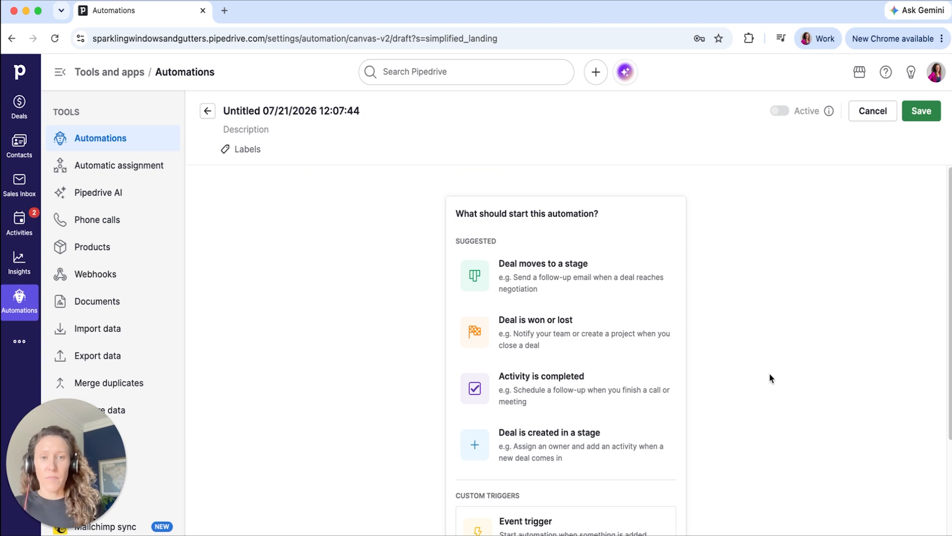
scroll(769, 378, "down", 3)
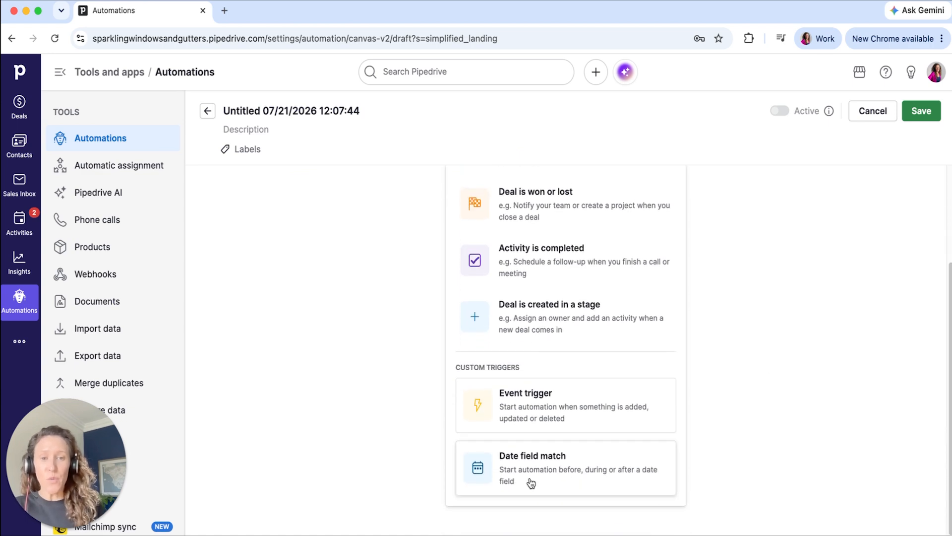
left_click(535, 483)
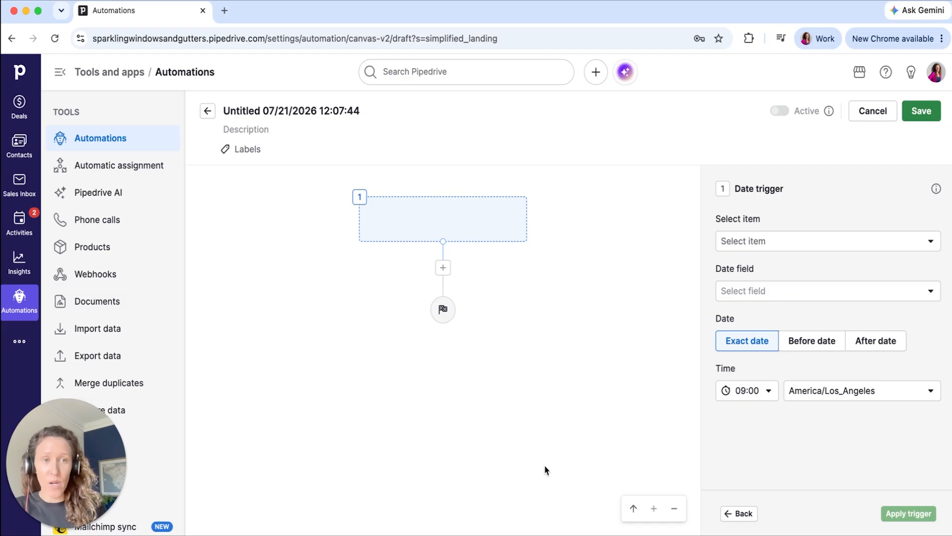
- Base the date trigger on the Deal item's Deal lost date field
left_click(742, 241)
left_click(744, 288)
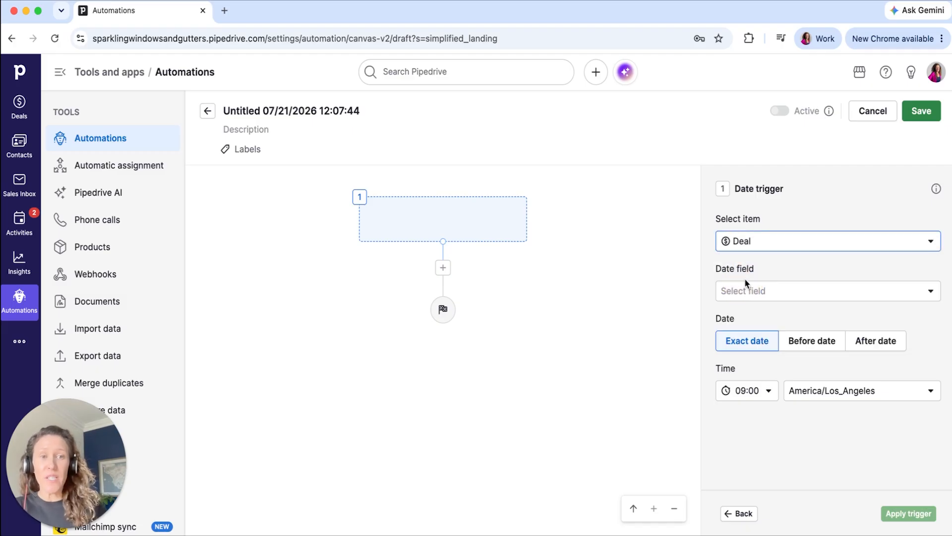
left_click(767, 292)
type("lost")
left_click(770, 345)
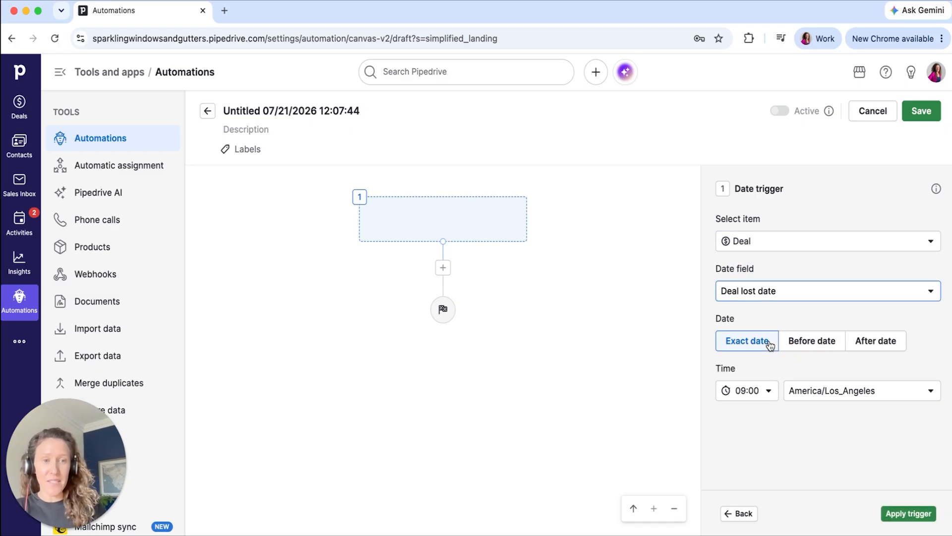
- Set the trigger to fire 90 days after the date and apply it
left_click(867, 343)
left_click(748, 389)
type("90")
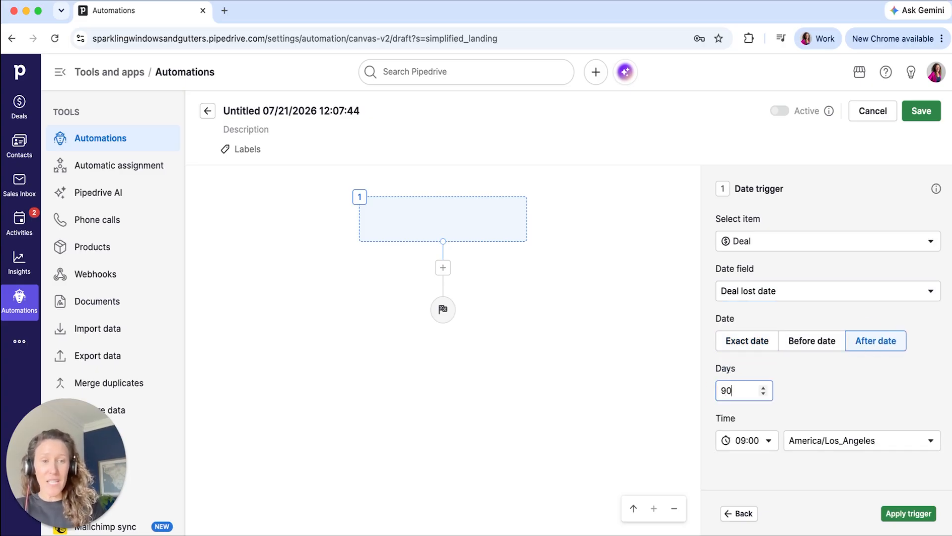
left_click(856, 388)
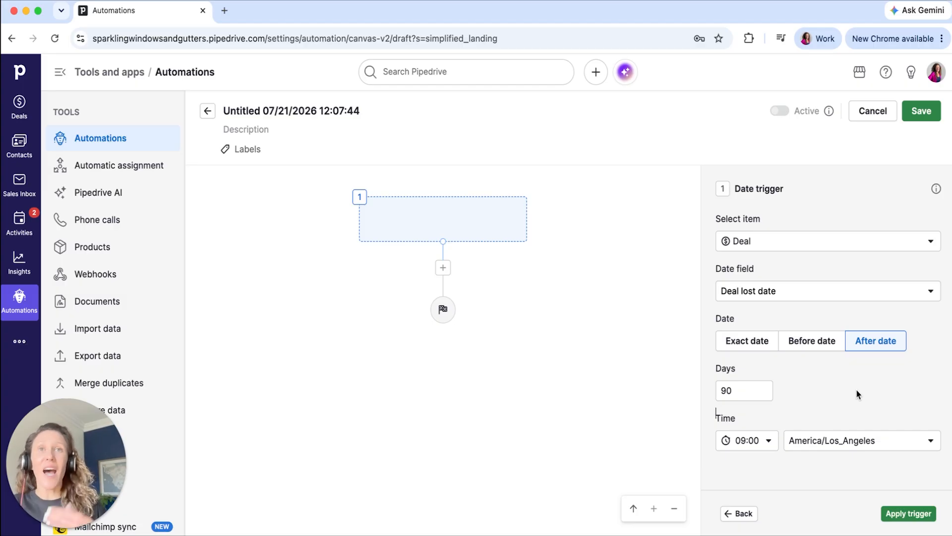
left_click(880, 510)
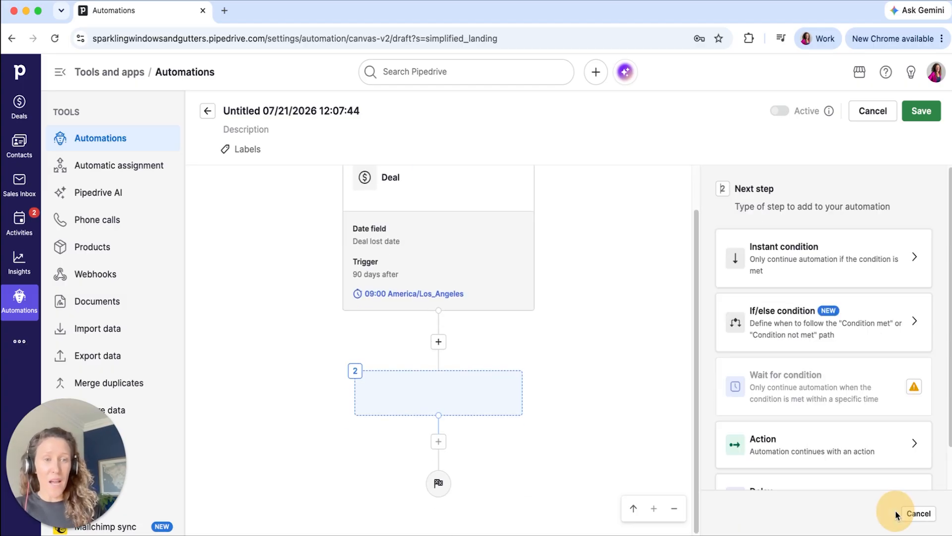
- Add an instant condition that compares Deal lost reason using "is"
left_click(796, 276)
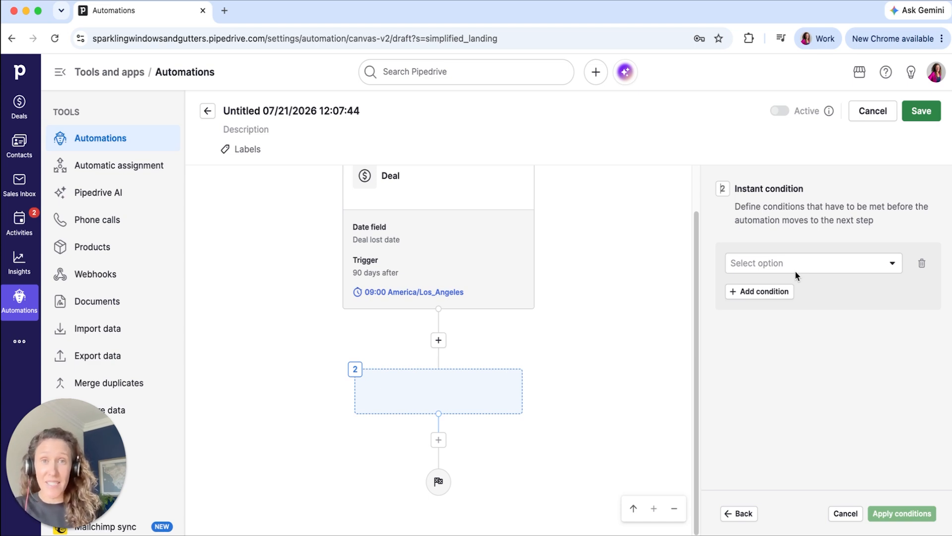
left_click(796, 275)
type("lost")
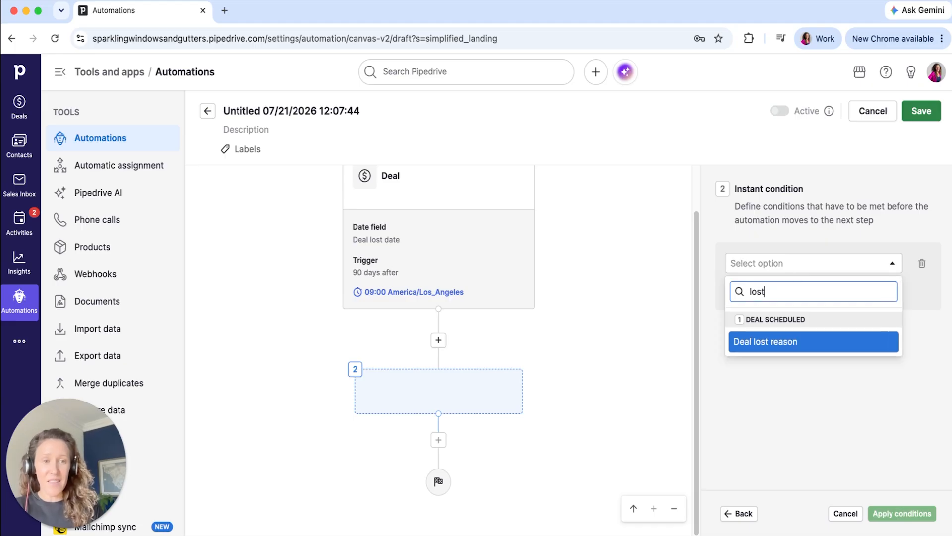
left_click(784, 347)
left_click(801, 292)
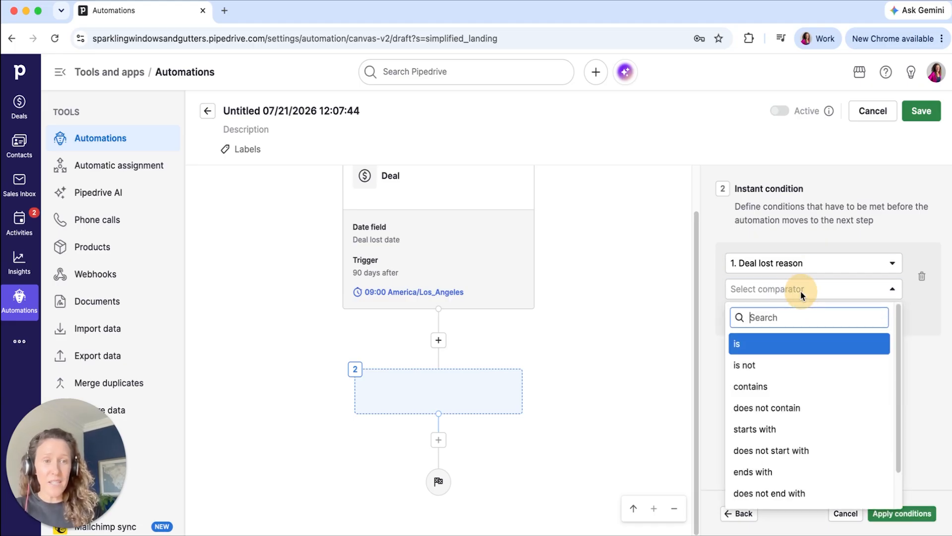
left_click(784, 339)
- Set the condition's value to "⏰ Timing - KIT: 3 months" and apply the condition
left_click(785, 317)
type("⏰ Timing - KIT: 6 months")
left_click(799, 317)
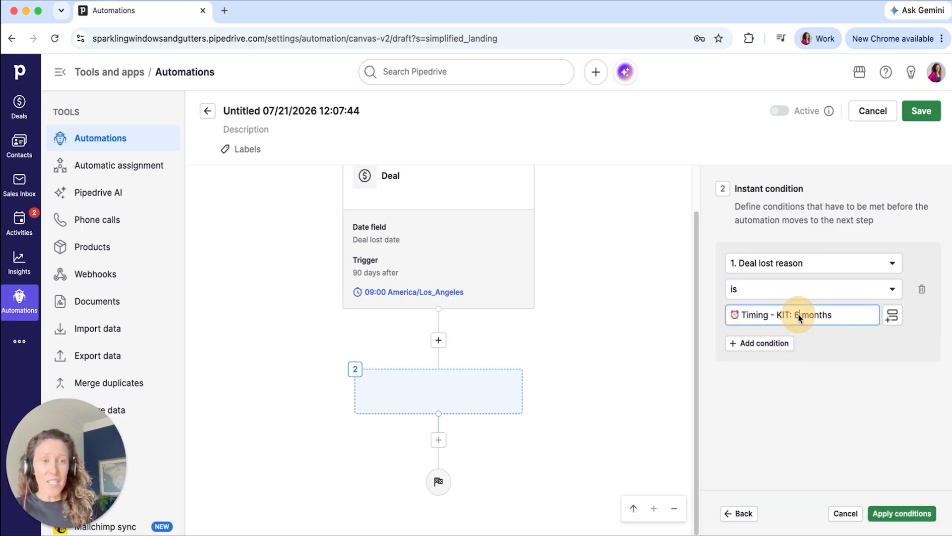
key("BackSpace")
type("3")
left_click(851, 364)
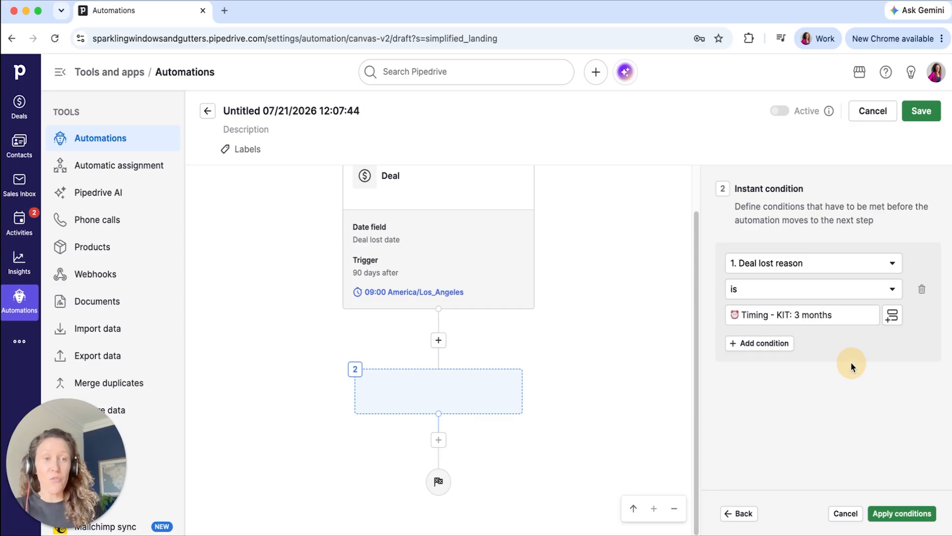
left_click(876, 515)
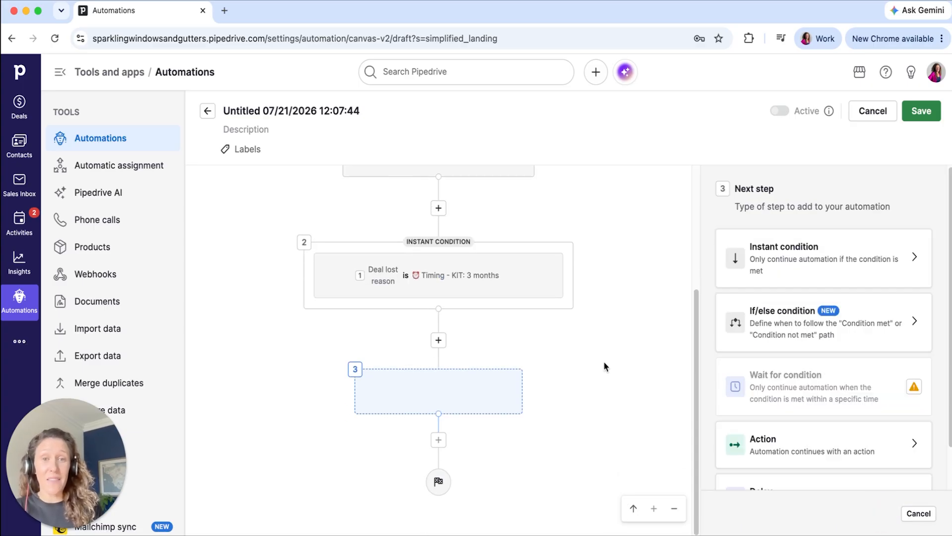
- Add a Duplicate existing deal action for the deal from step 1 and apply it
left_click(786, 442)
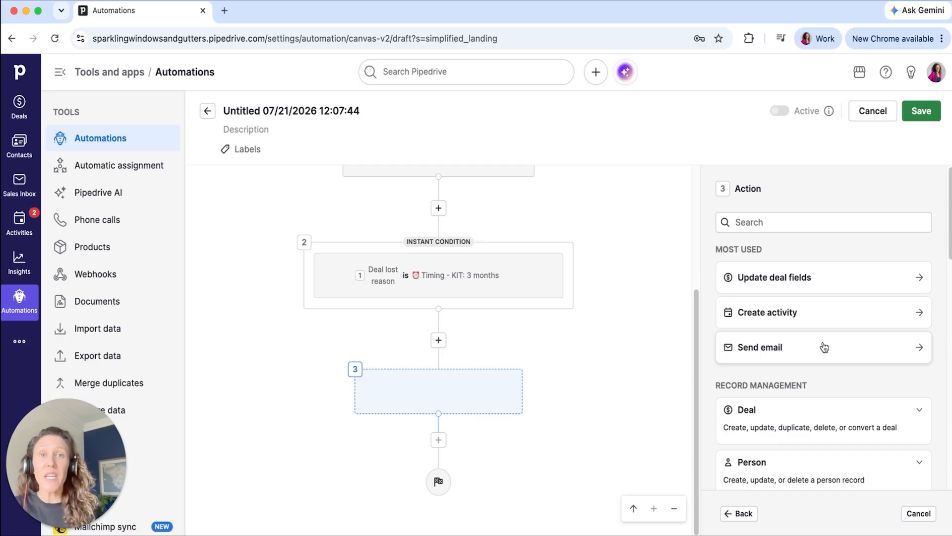
left_click(759, 222)
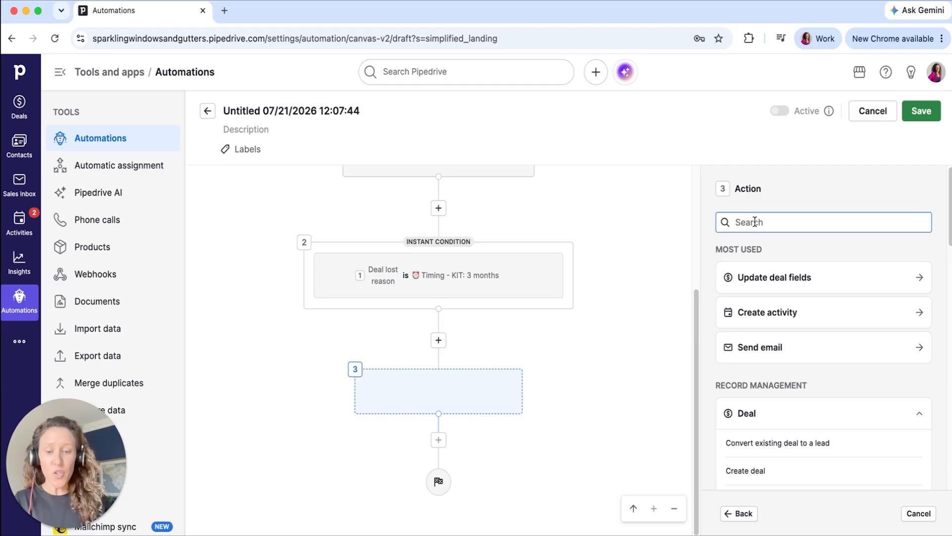
type("durp")
key("BackSpace")
key("BackSpace")
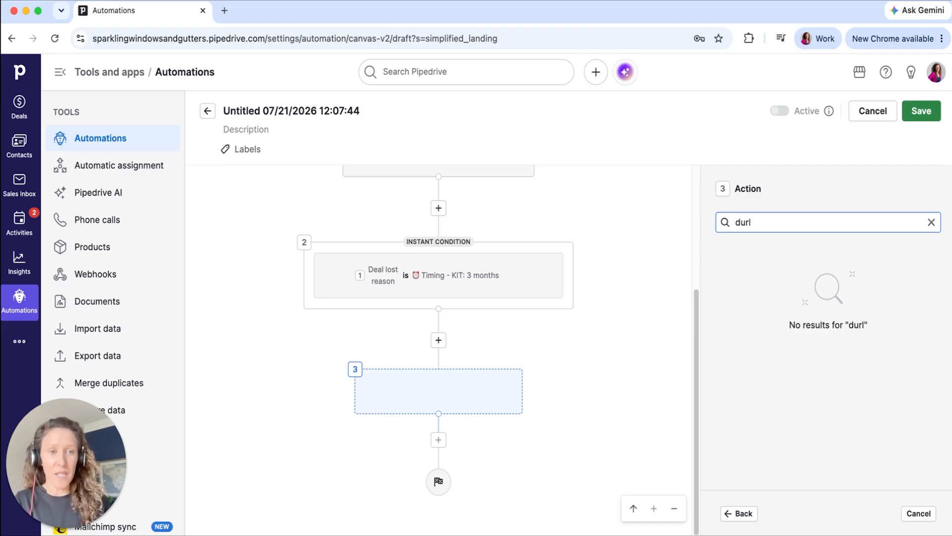
type("pli")
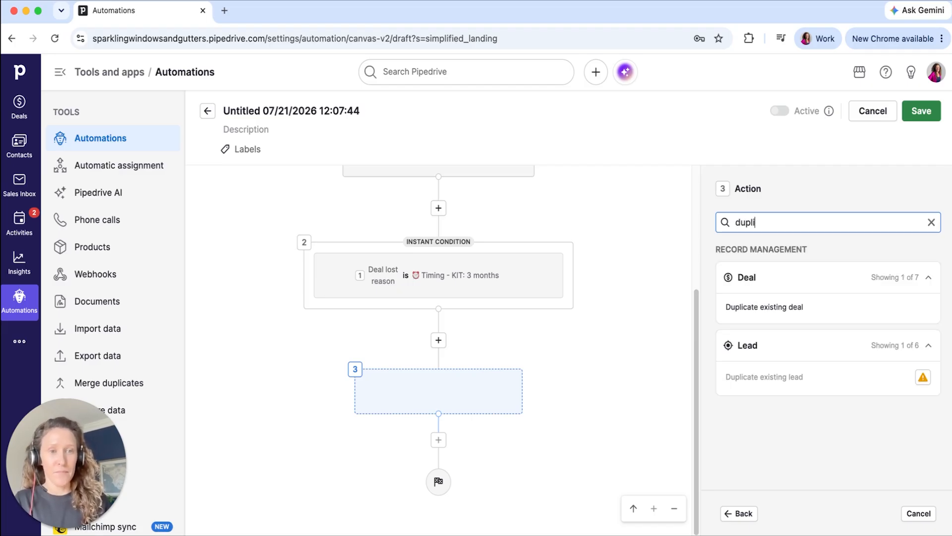
left_click(782, 313)
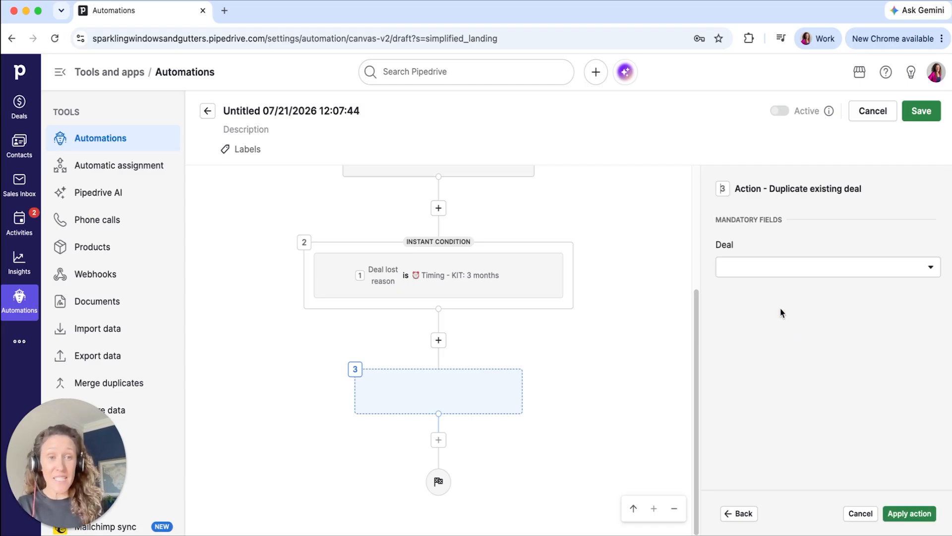
left_click(772, 264)
left_click(751, 349)
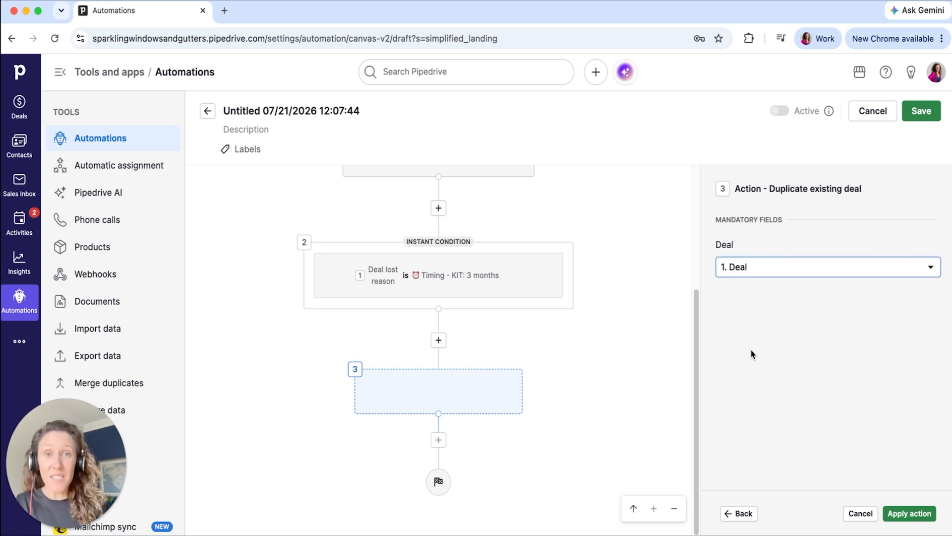
left_click(919, 515)
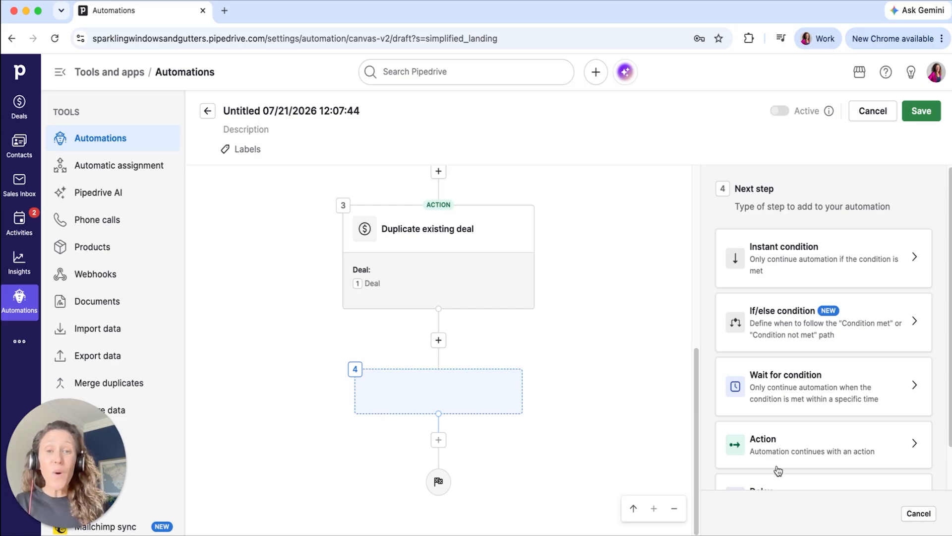
- Add an Update deal fields action as step 4, targeting the duplicated deal from step 3
mouse_move(480, 293)
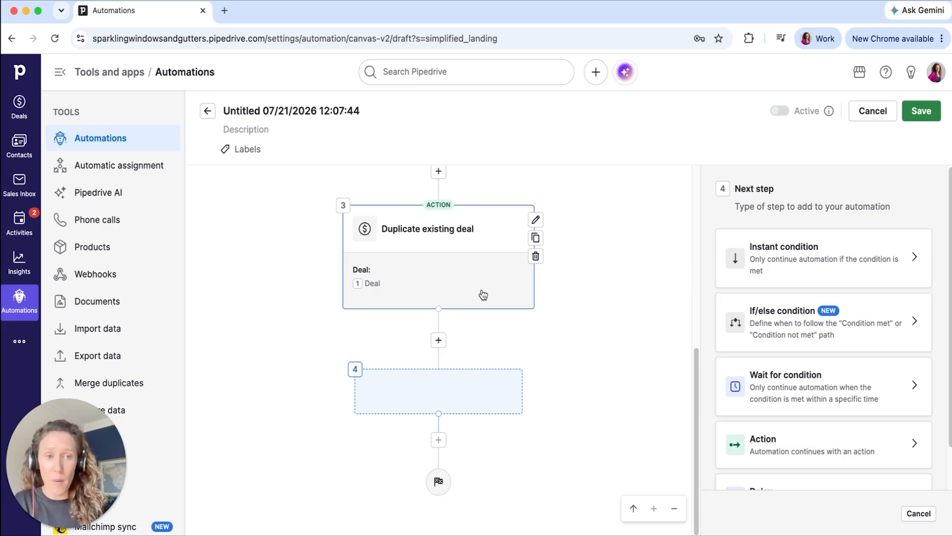
left_click(786, 439)
left_click(770, 223)
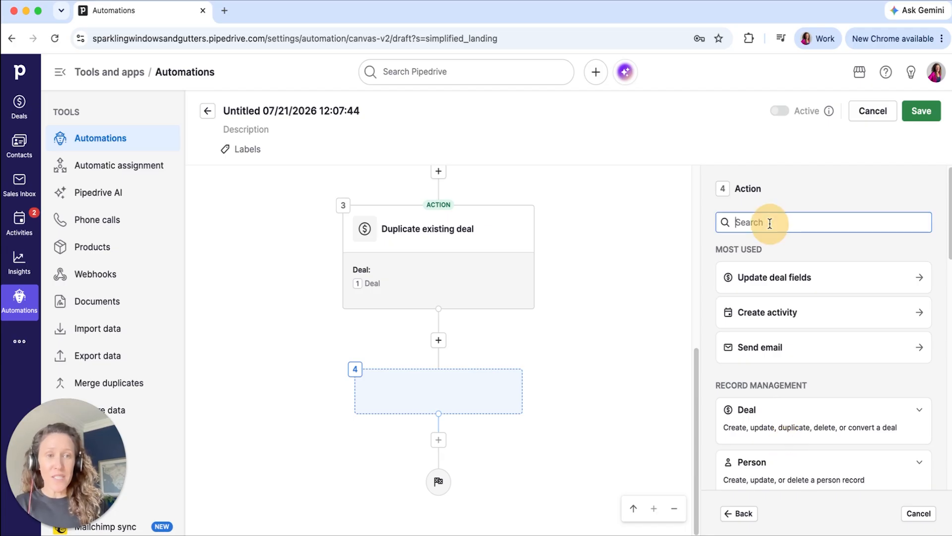
type("update")
left_click(757, 310)
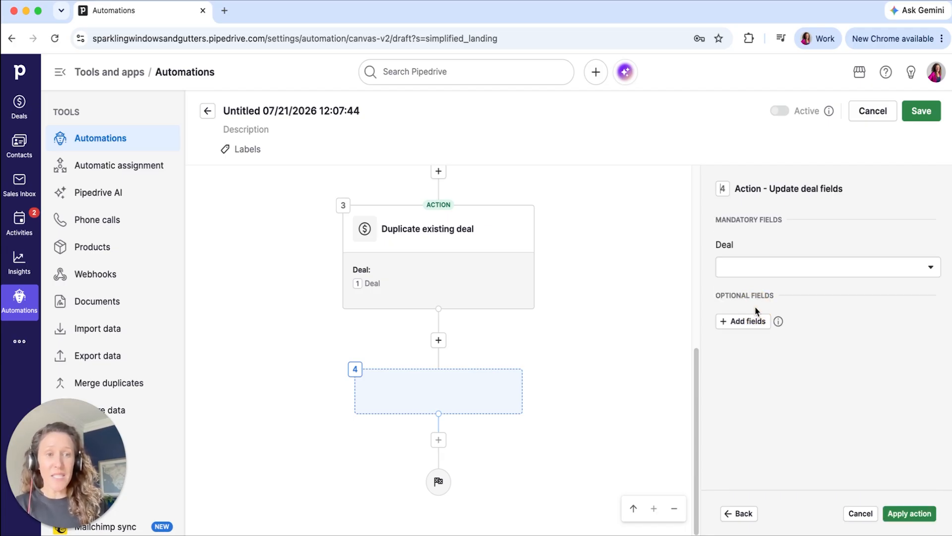
left_click(761, 267)
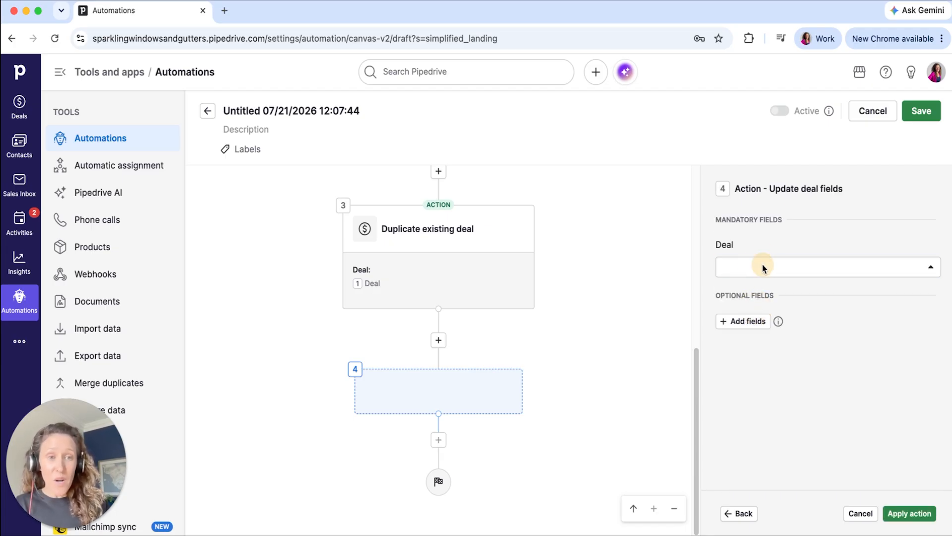
left_click(734, 409)
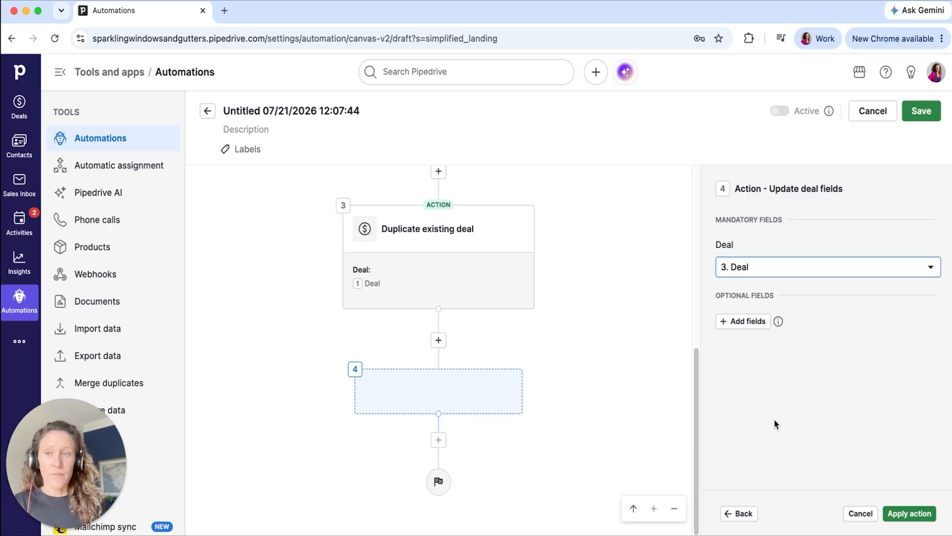
- Add the Status field with the value Open and the Title field to the deal update
left_click(743, 323)
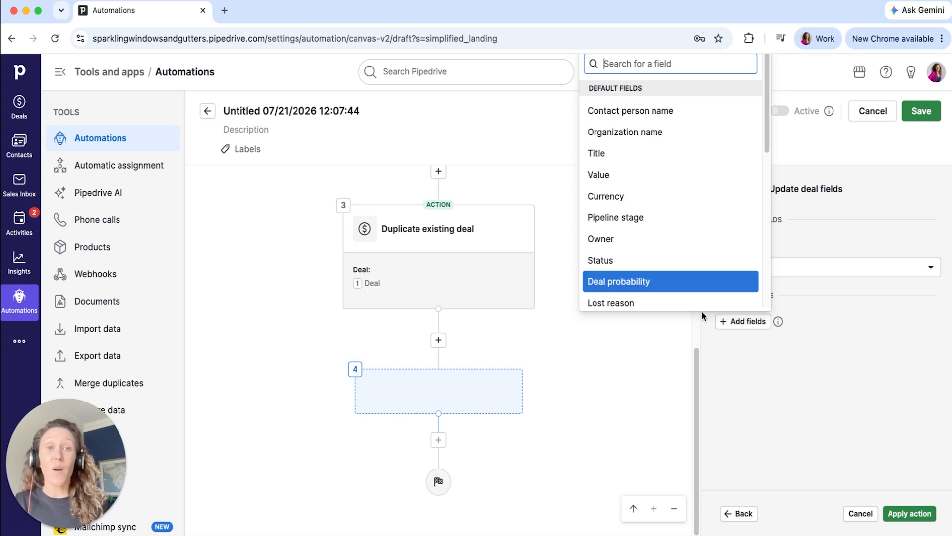
type("stat")
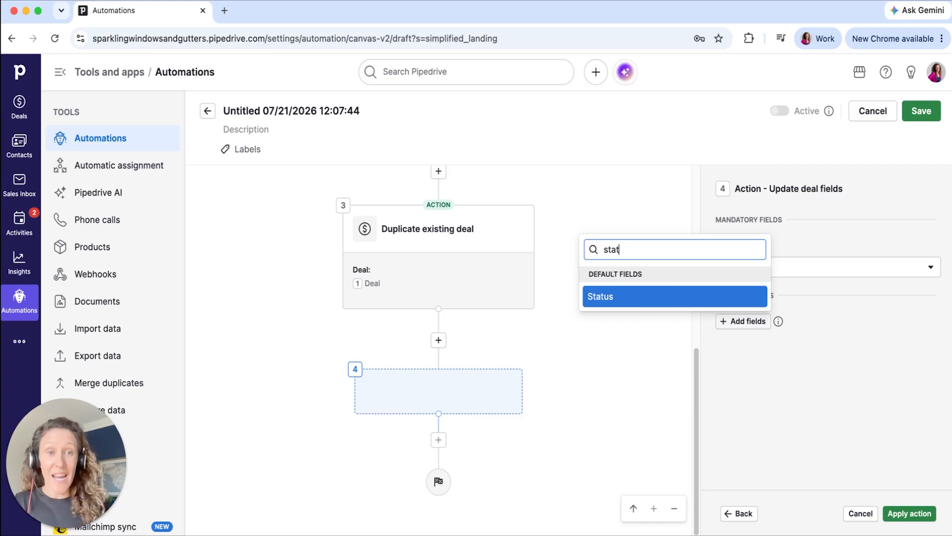
left_click(707, 299)
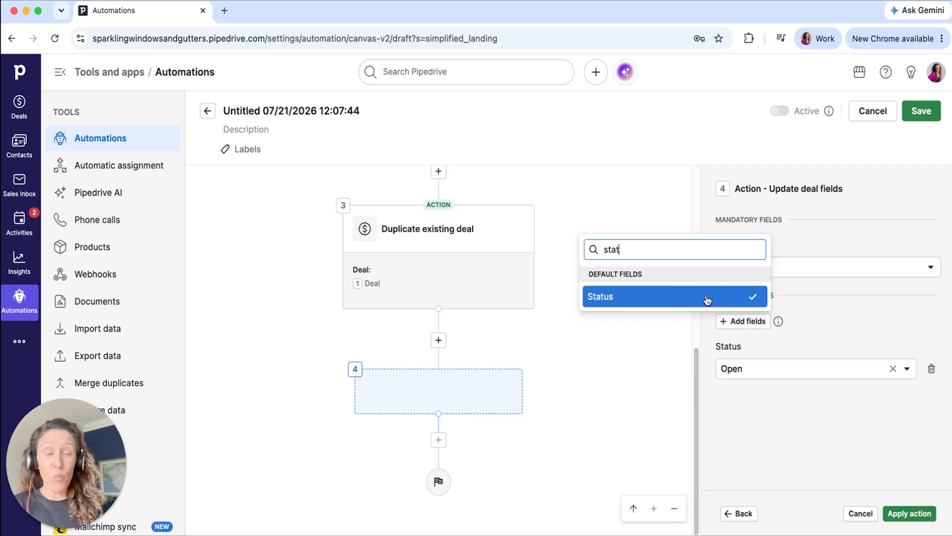
key("super+a")
type("title")
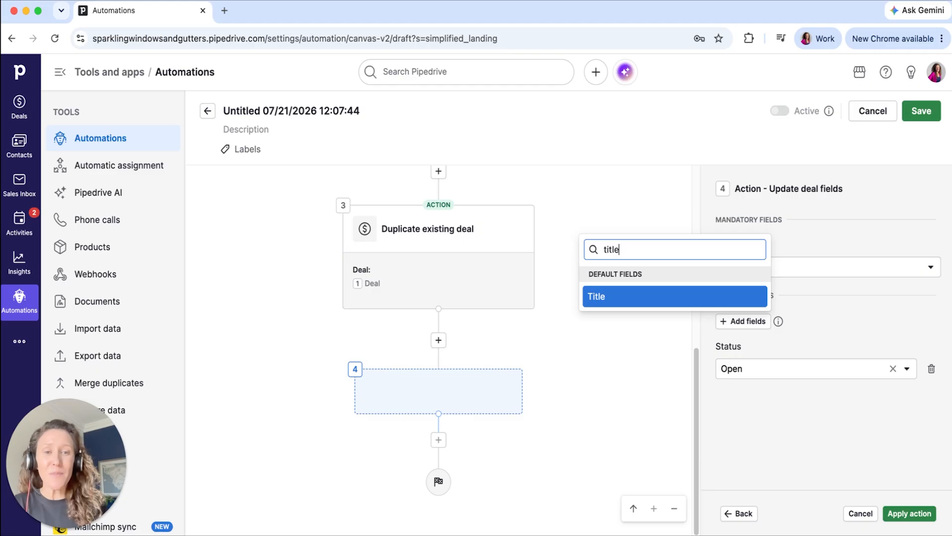
left_click(708, 298)
left_click(877, 333)
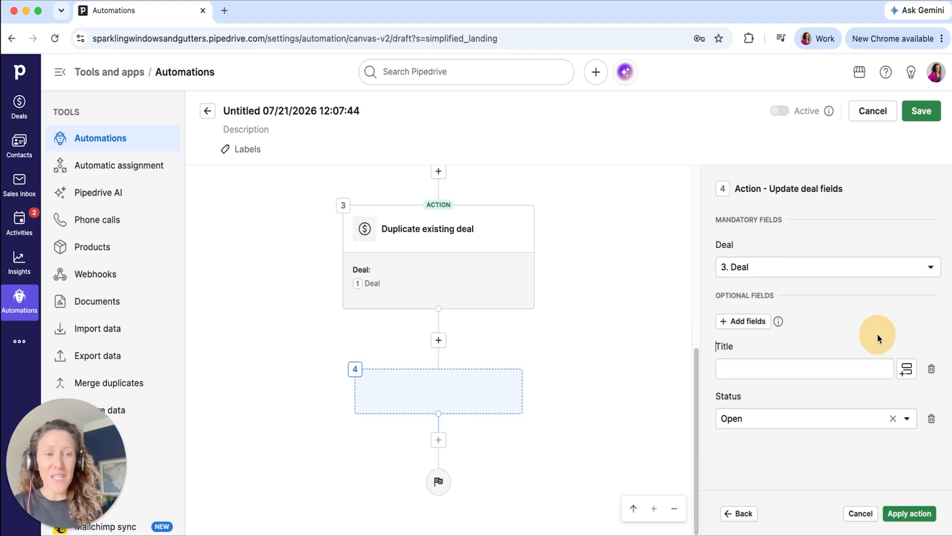
- Set the Title to the step 1 Deal title followed by "| KIT: 3-months later" and apply the action
left_click(796, 371)
left_click(903, 370)
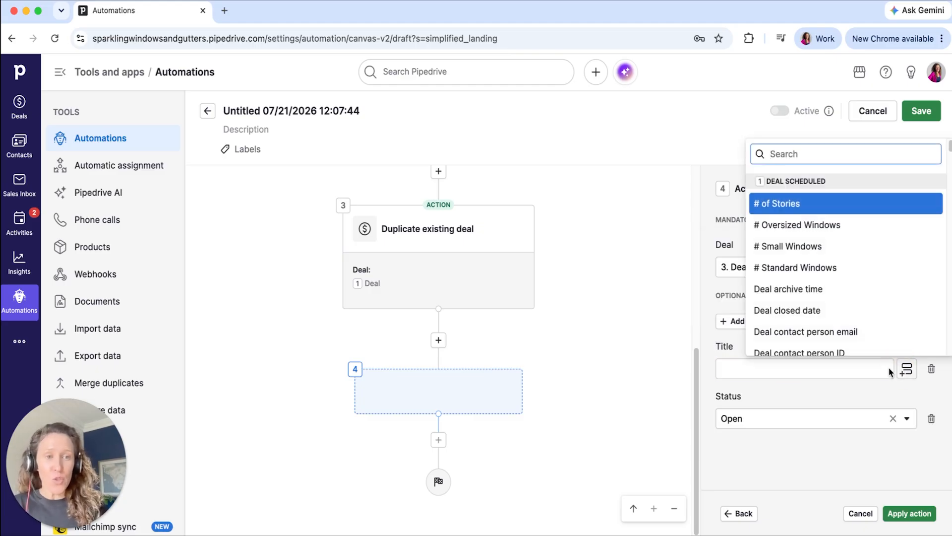
type("title")
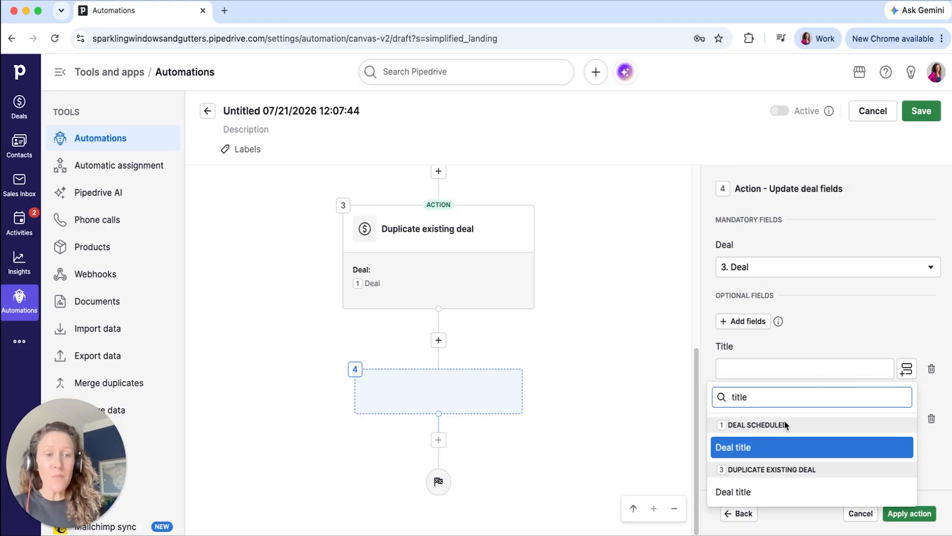
left_click(755, 448)
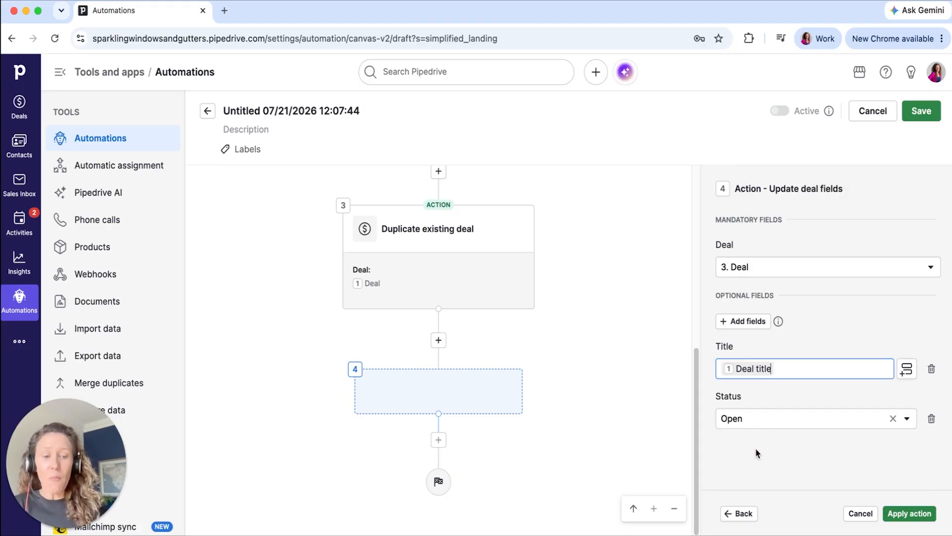
type("|")
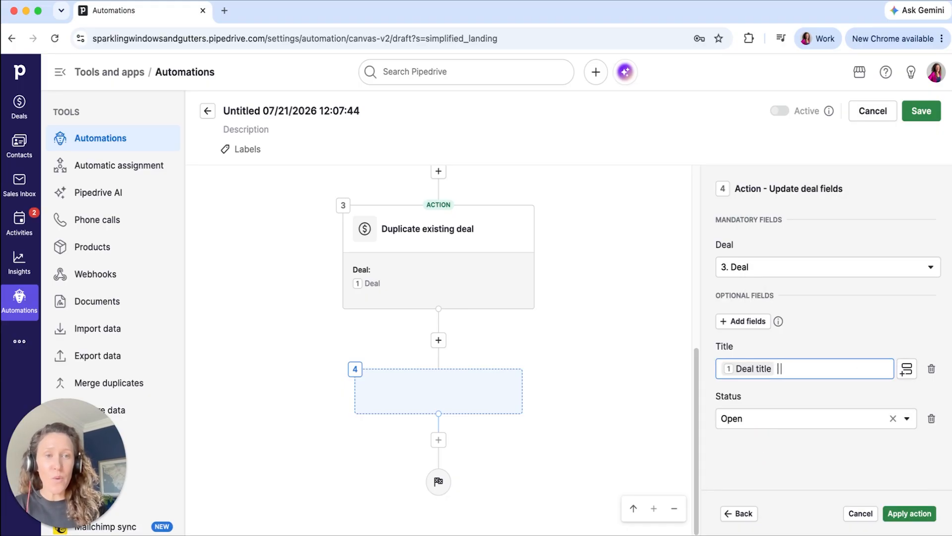
type(" KIT")
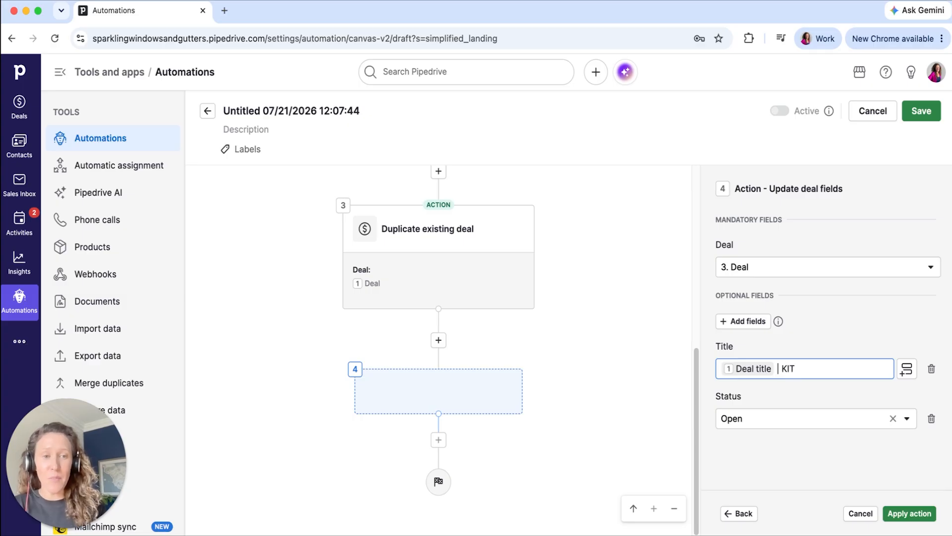
type(": 3-months later")
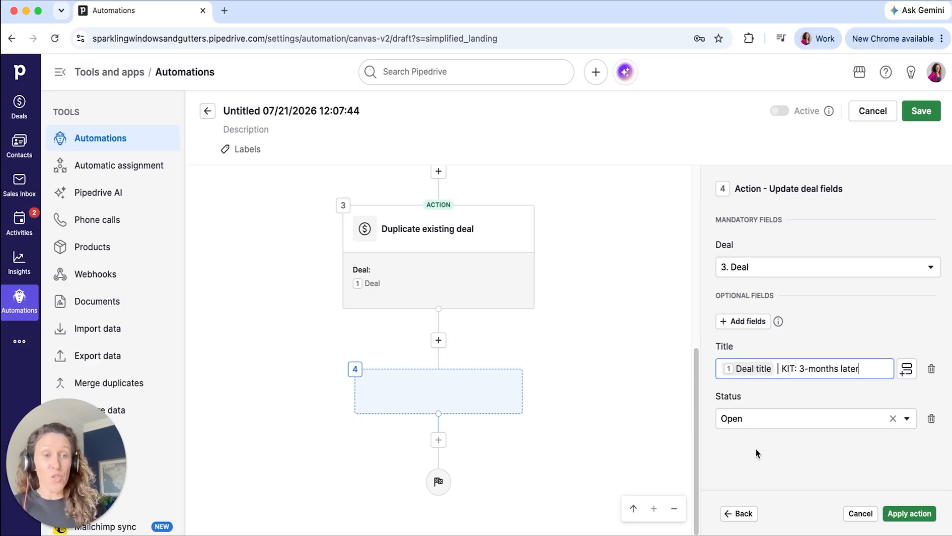
left_click(828, 329)
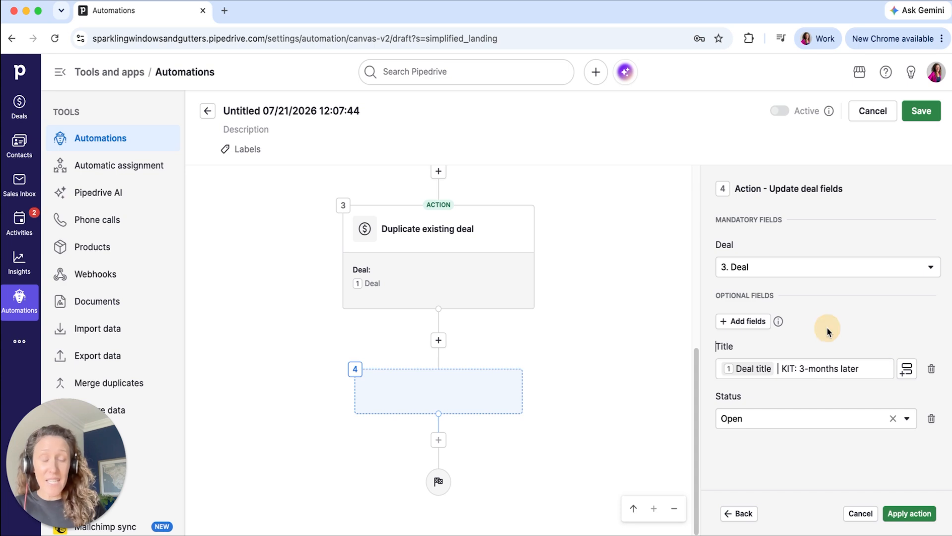
left_click(901, 516)
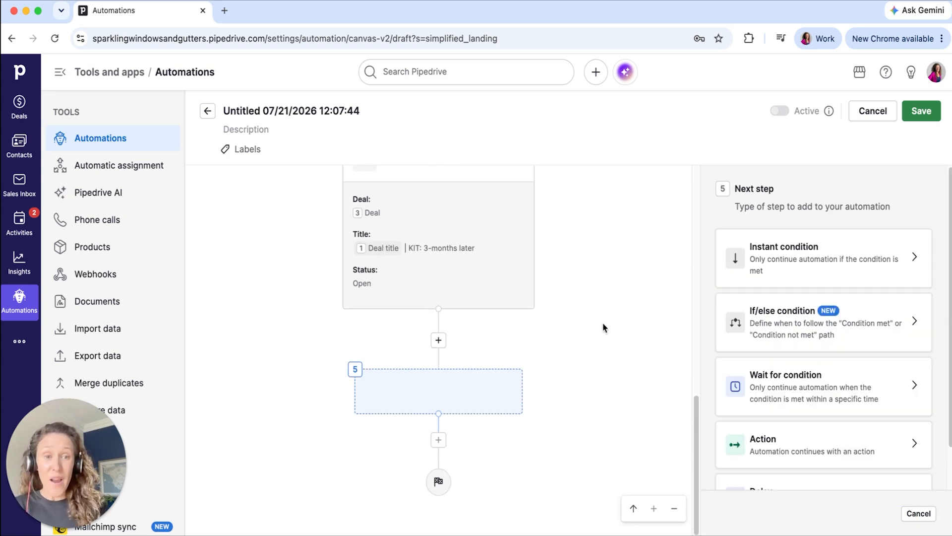
- Add an Add note to deal action as step 5 with the content starting "Original Sales Deal:"
left_click(770, 437)
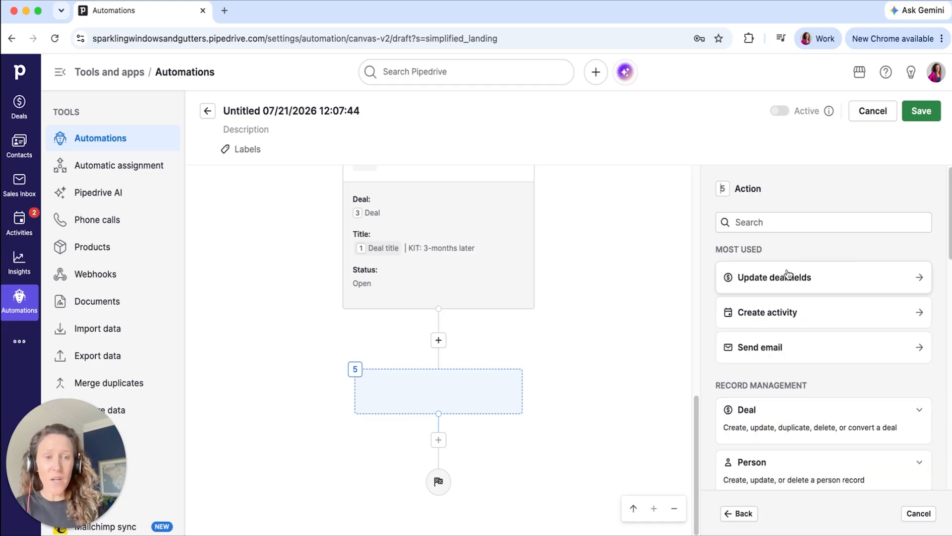
key("n")
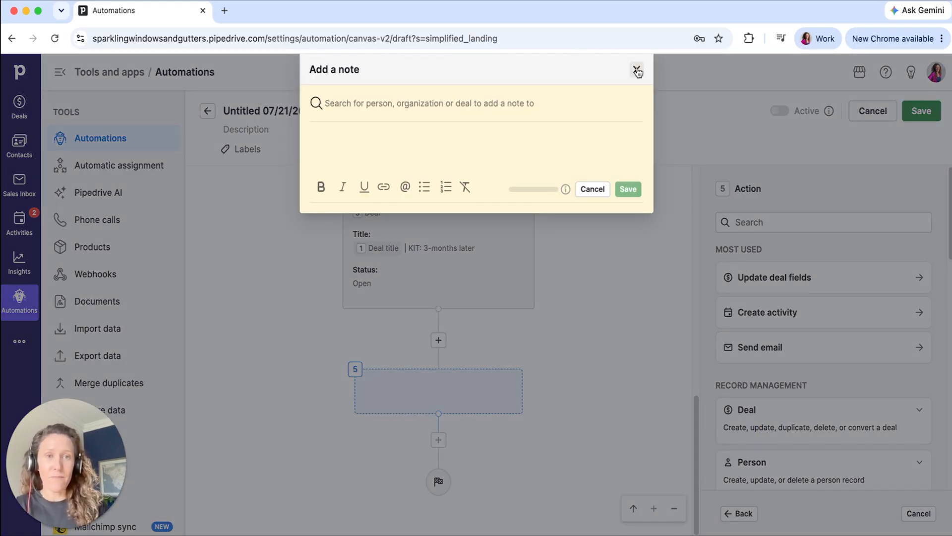
left_click(637, 66)
left_click(781, 219)
type("note")
left_click(745, 309)
left_click(771, 293)
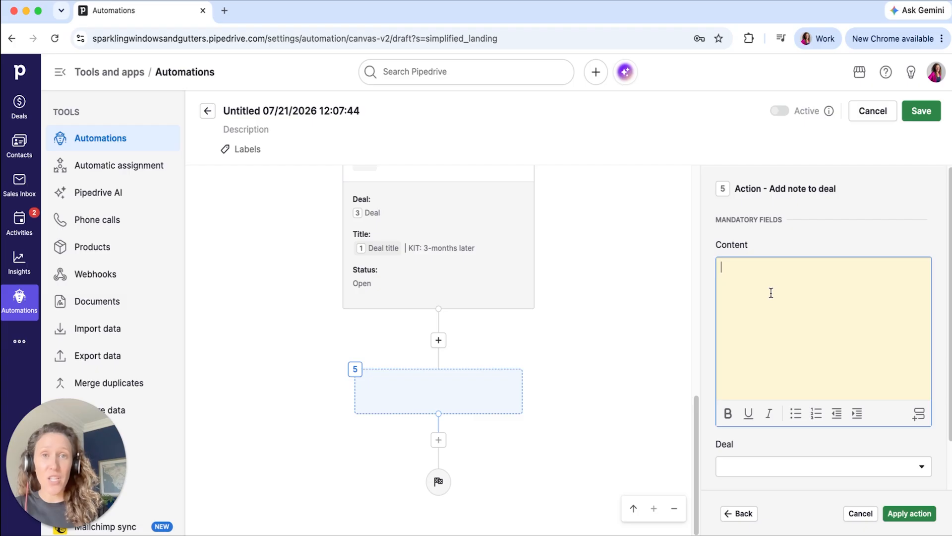
type("Original Sales Deal:")
- Open any deal from the Deals pipeline in a new tab and copy its URL without the deal number, ending in "/deal/"
left_click(19, 104, "super")
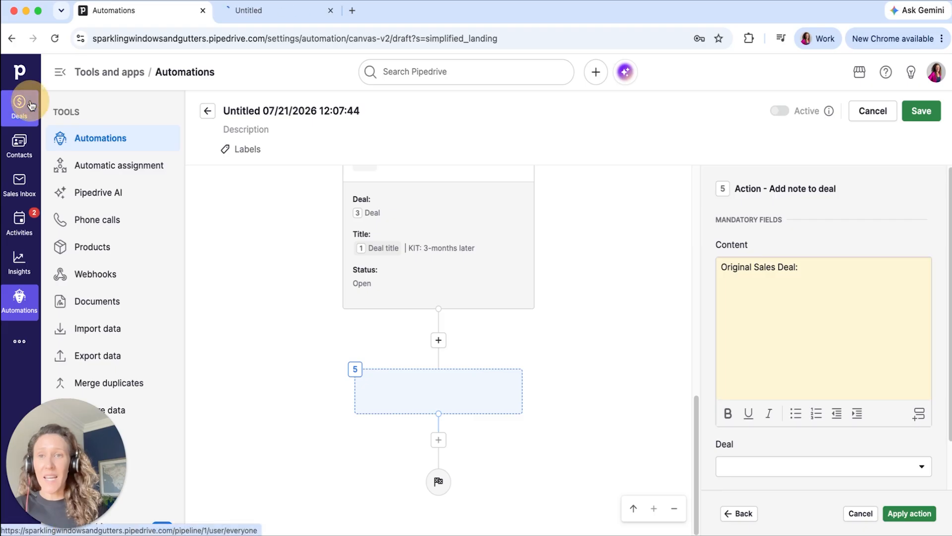
left_click(317, 12)
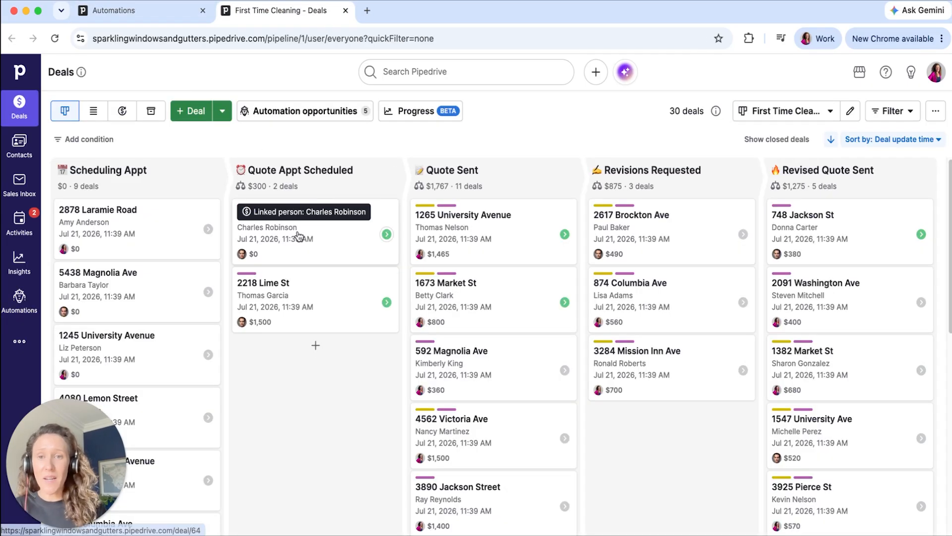
left_click(348, 233)
left_click(312, 40)
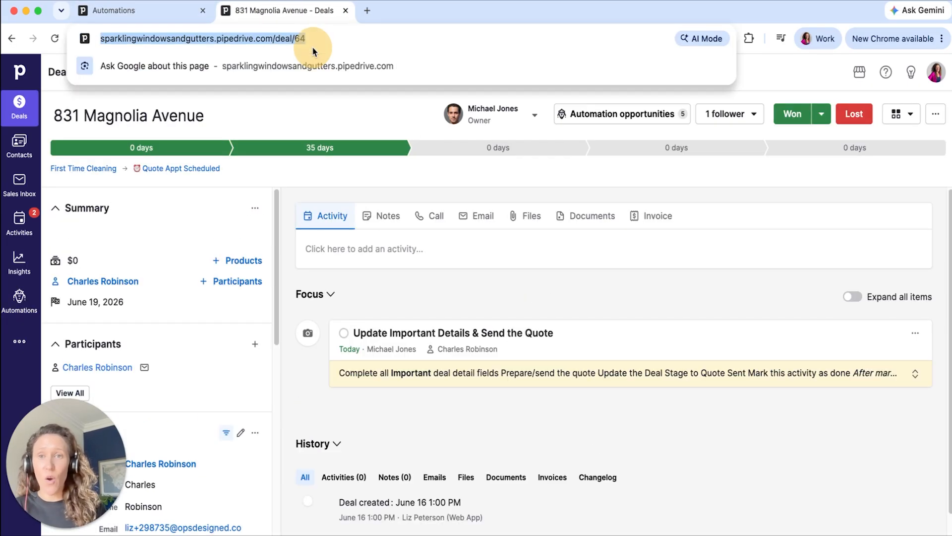
key("Right")
key("BackSpace")
key("BackSpace")
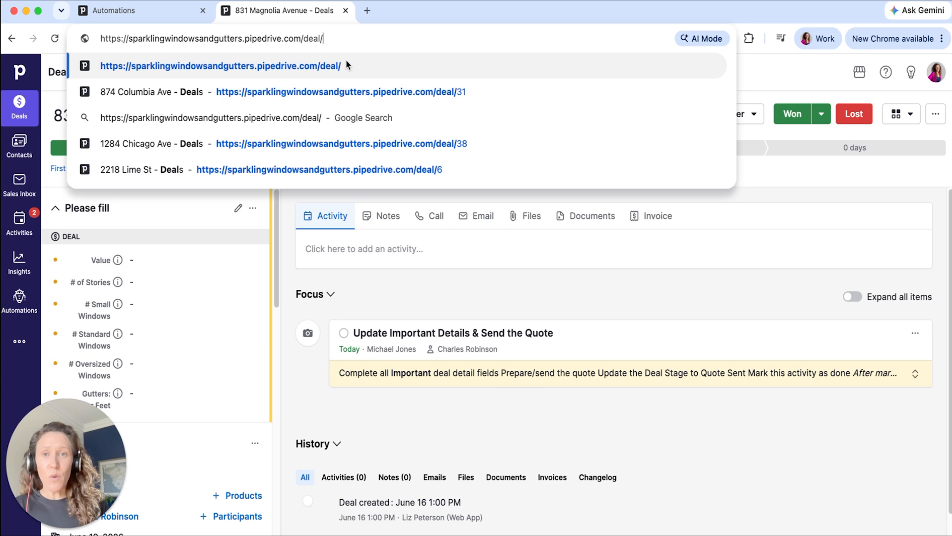
key("super+a")
key("super+c")
- Back in the automation, paste the deal URL into the note content and append the Deal ID from step 1
left_click(161, 14)
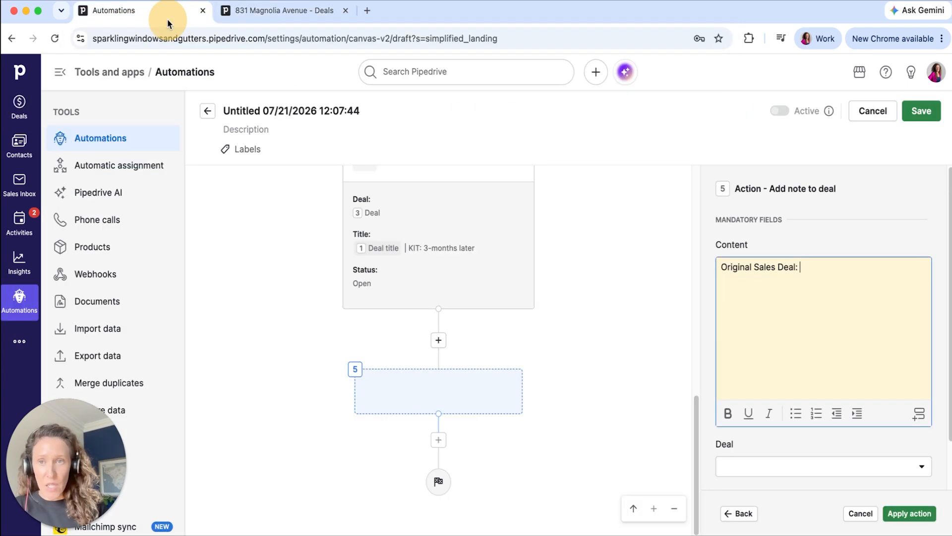
key("super+v")
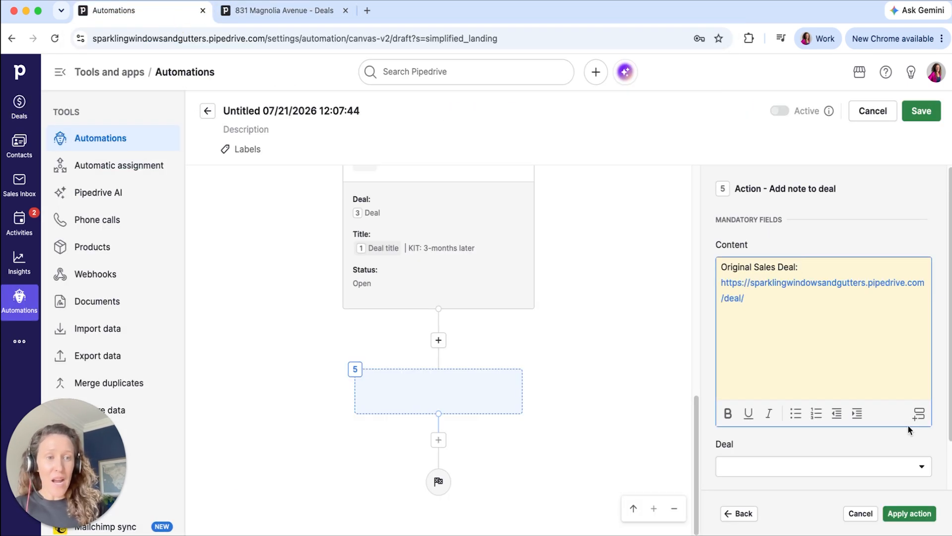
left_click(919, 414)
type("deal ")
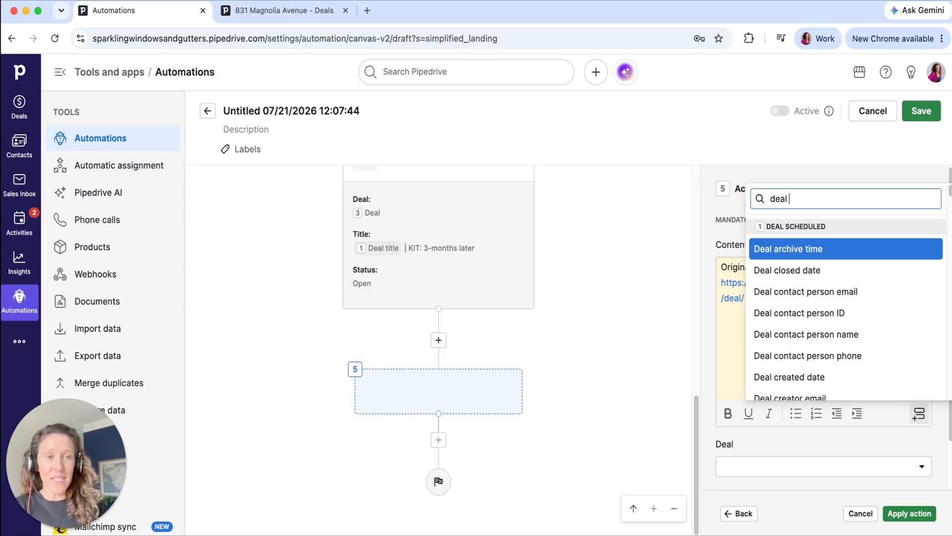
type("id")
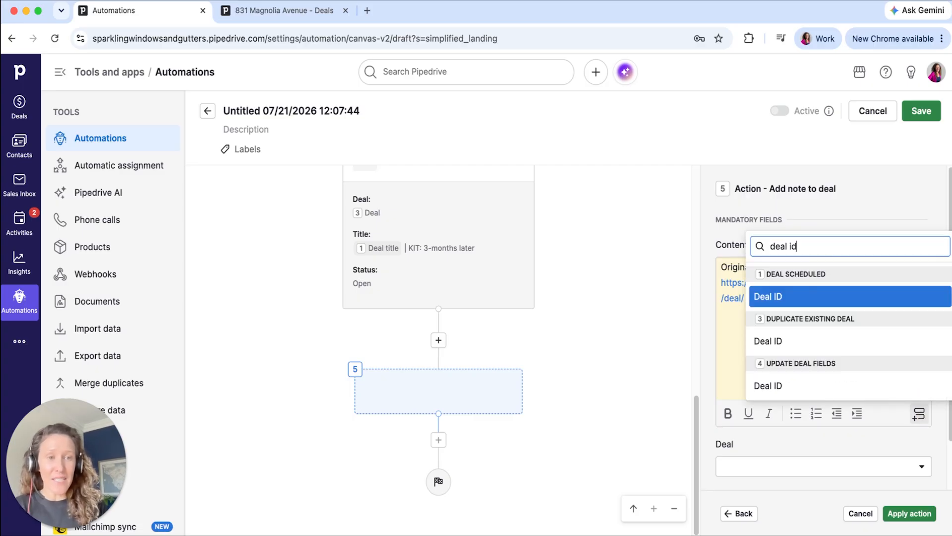
left_click(796, 303)
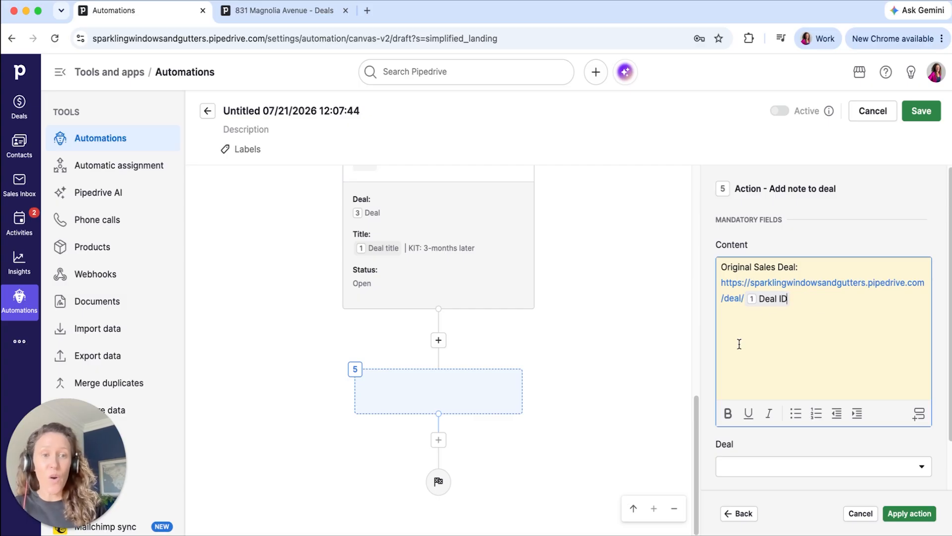
- Set the note's Deal to the duplicated deal from step 3
scroll(741, 357, "down", 2)
left_click(753, 412)
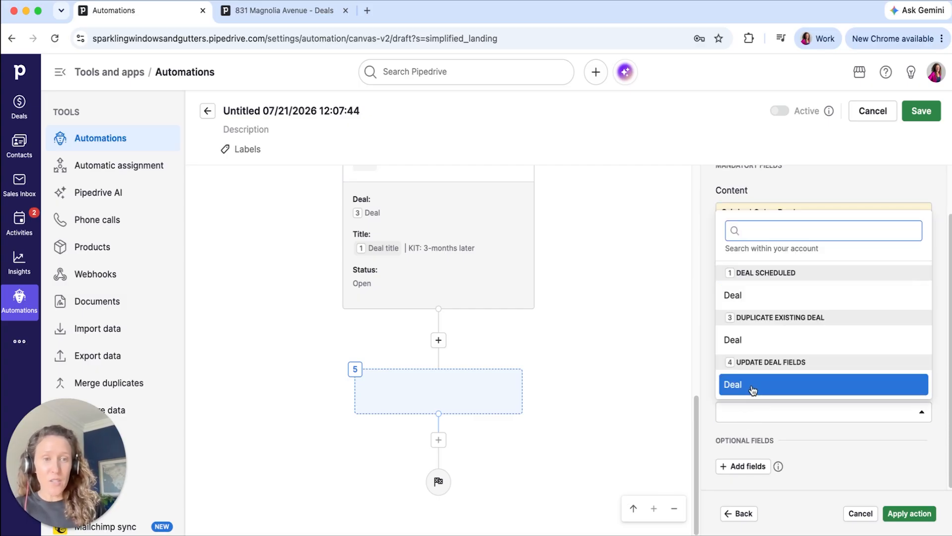
left_click(761, 341)
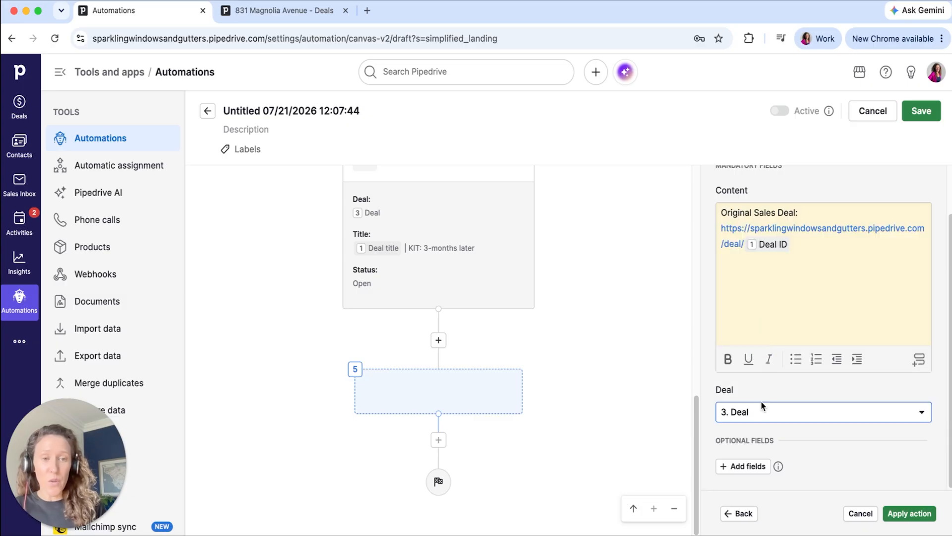
- Add the "Pinned in the deal" field, set it to Yes and apply the note action
left_click(745, 466)
left_click(698, 440)
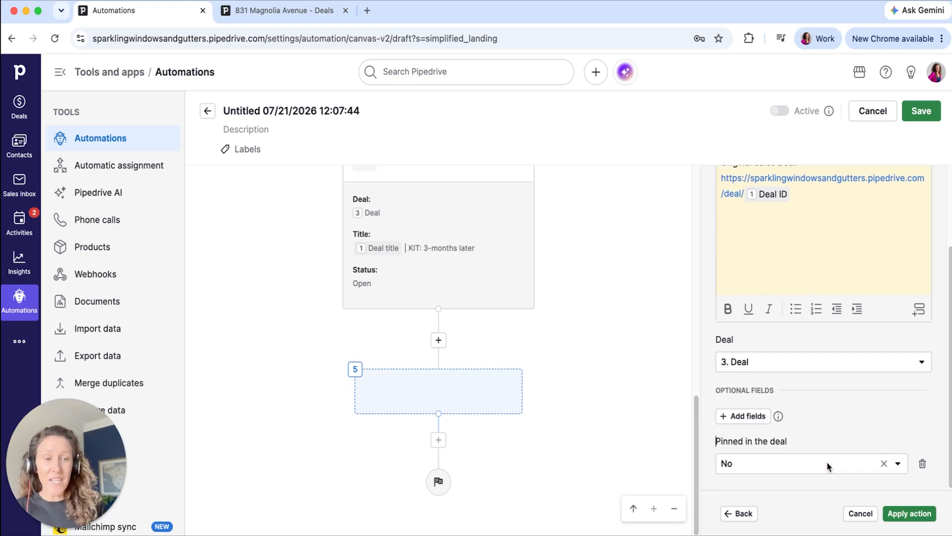
left_click(828, 464)
left_click(784, 297)
left_click(844, 406)
left_click(902, 511)
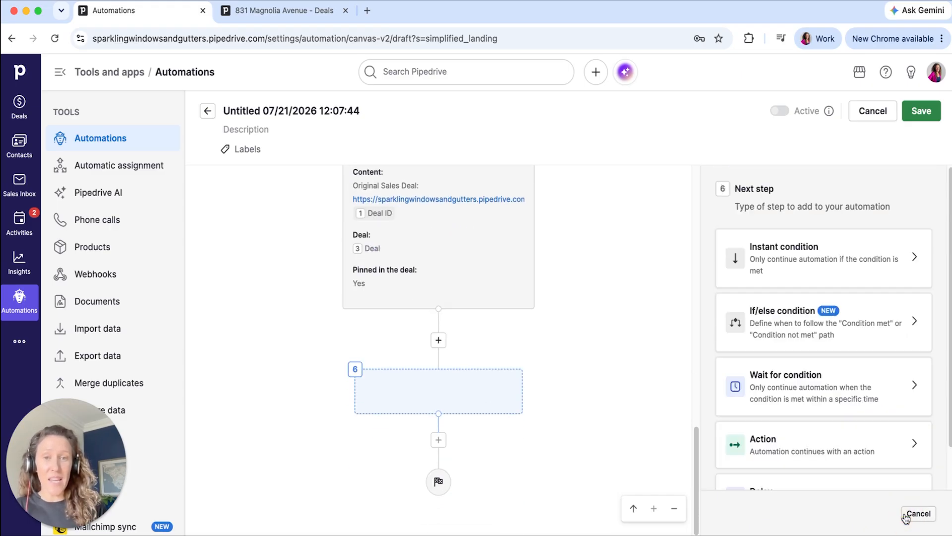
- Add a Create activity action as step 6 of the automation
left_click(834, 435)
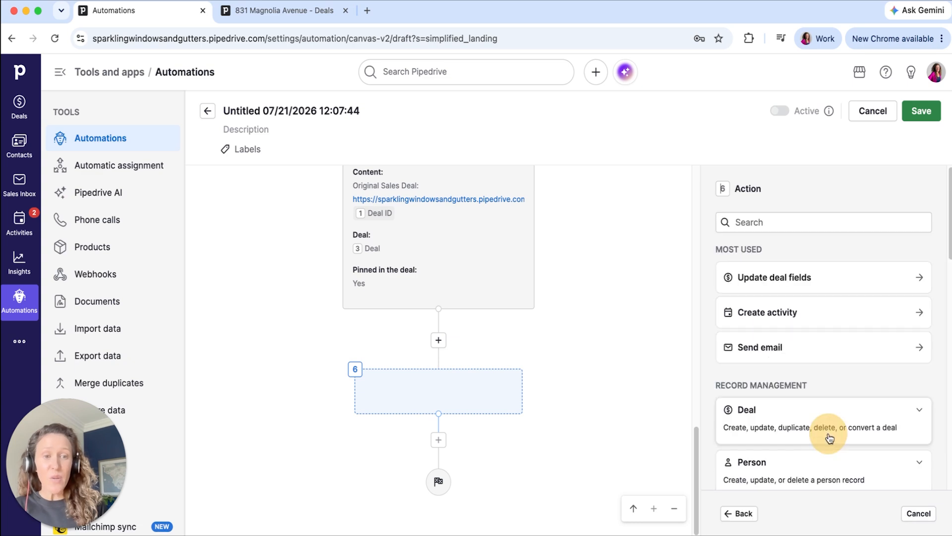
left_click(787, 222)
type("create ac")
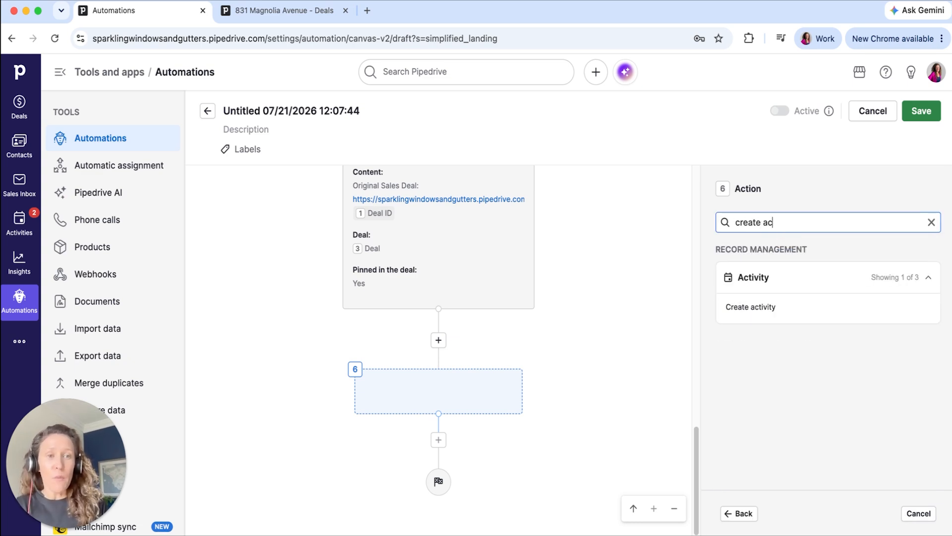
left_click(749, 308)
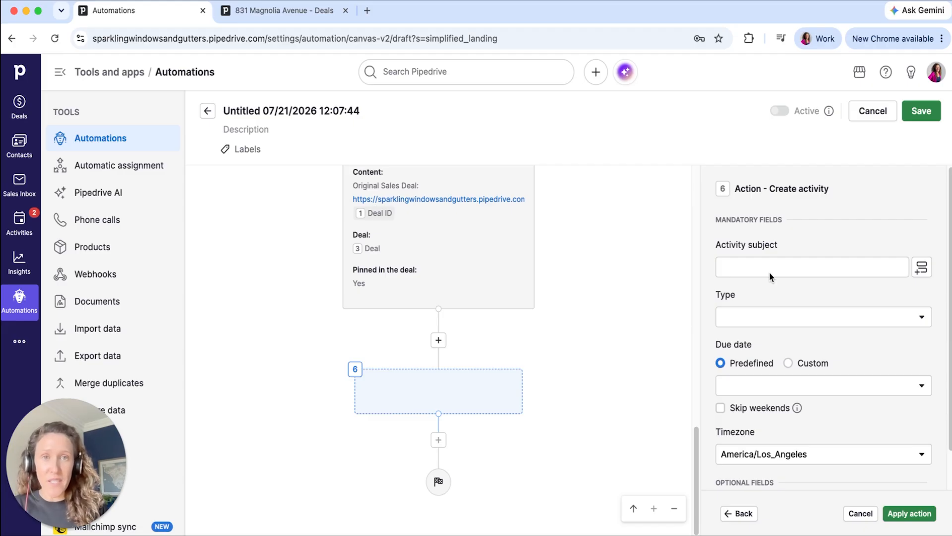
- Set the activity subject to "Reach out to KIT: 3-months later Prospect", with type Call and due date "The same day"
left_click(772, 268)
type("Reach out to KIT: 3-months later Prospect")
left_click(761, 316)
left_click(753, 370)
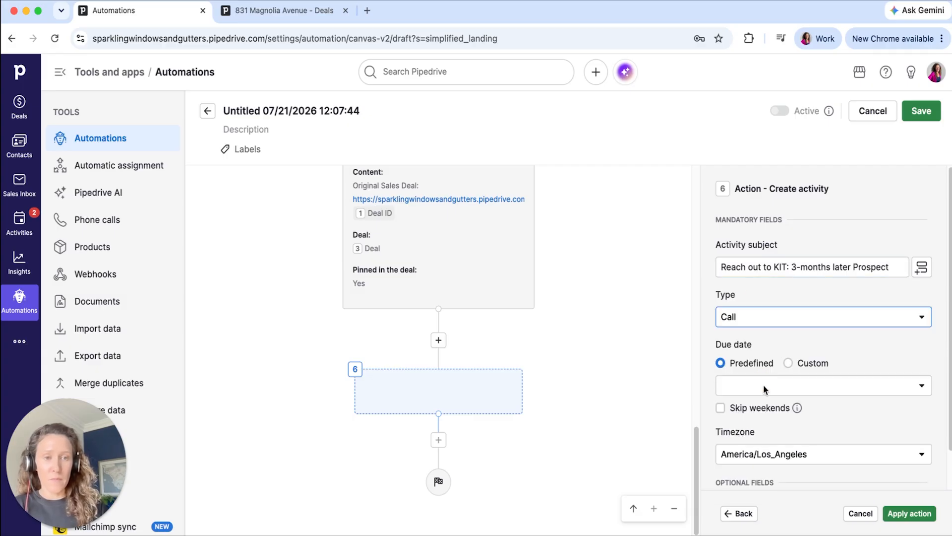
left_click(764, 387)
left_click(744, 196)
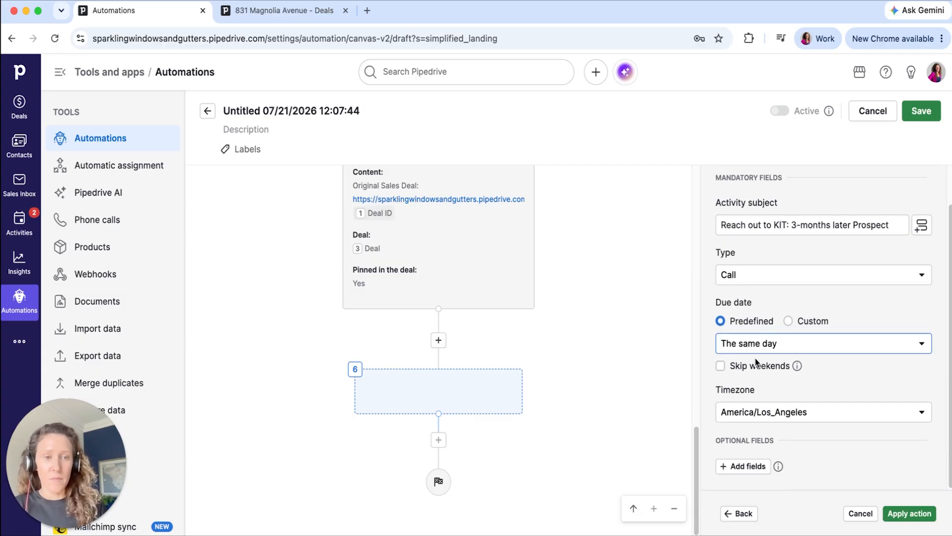
- Add the optional fields Assigned to, Linked deal, Linked organization and Linked people to the activity
left_click(738, 468)
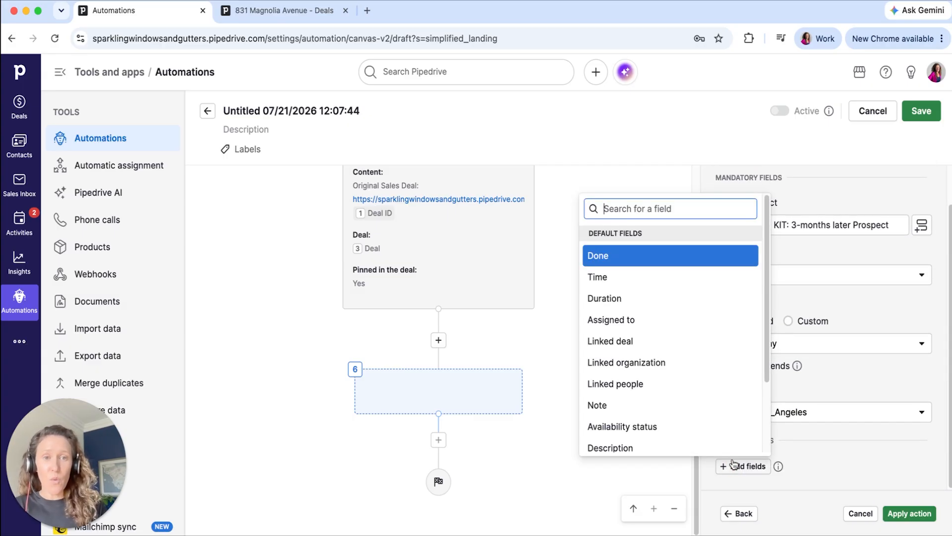
left_click(629, 323)
left_click(626, 342)
left_click(640, 367)
left_click(640, 362)
left_click(640, 383)
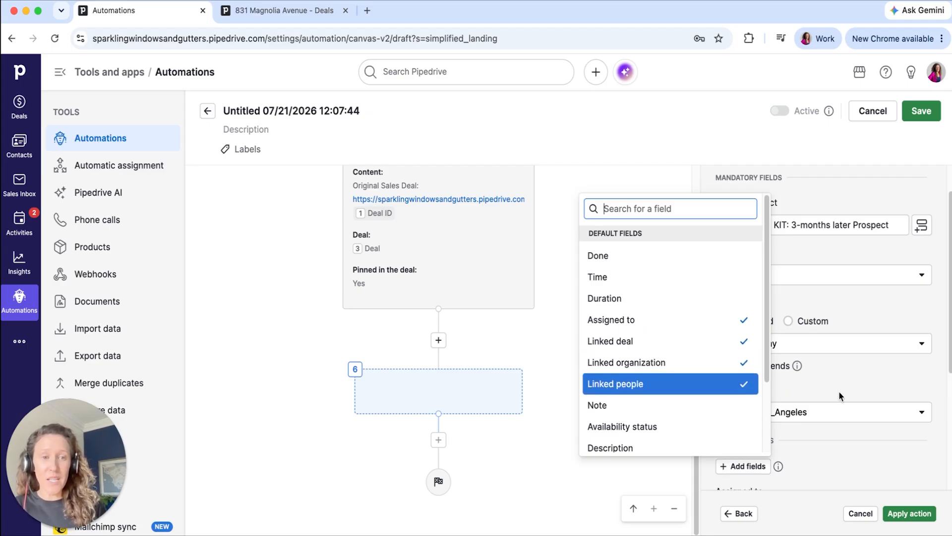
left_click(843, 392)
- Assign the activity to the Deal owner from step 1
scroll(843, 392, "down", 5)
left_click(828, 314)
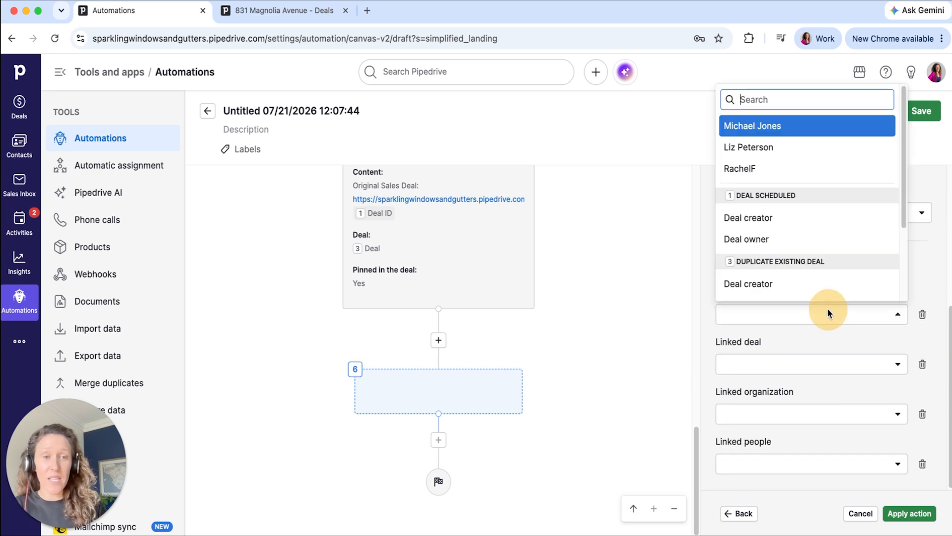
type("deal own")
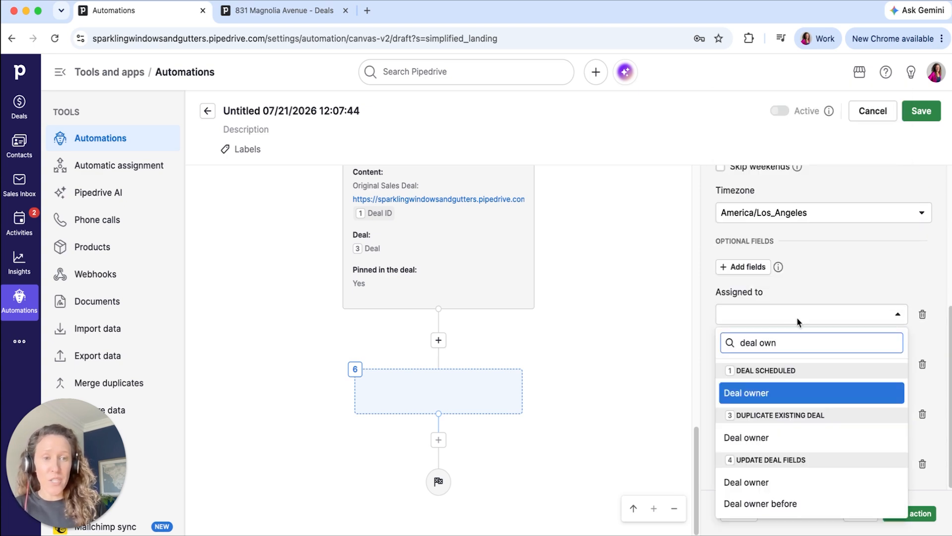
left_click(752, 397)
- Link the activity to the step 3 duplicate's Deal, Deal organization and Deal contact person, and apply the action without adding a seventh step
left_click(771, 364)
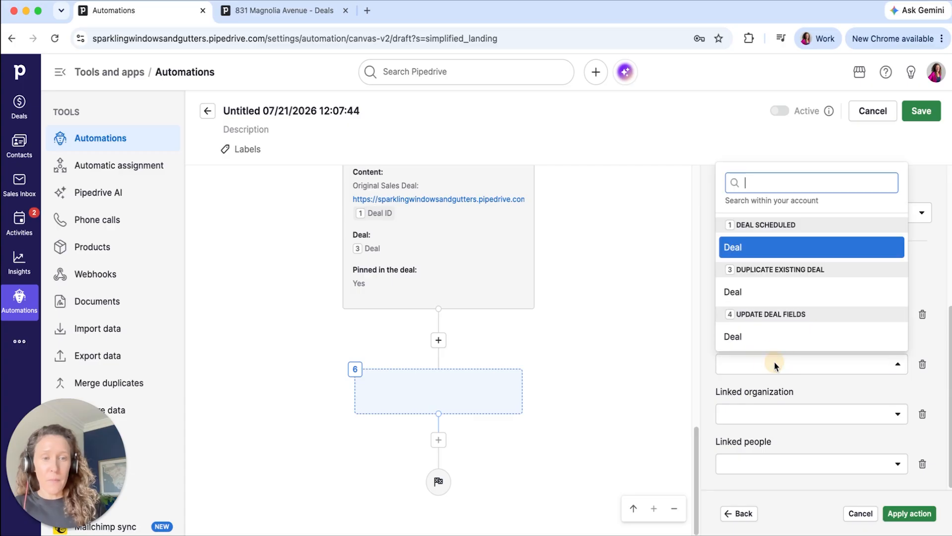
left_click(770, 296)
left_click(751, 404)
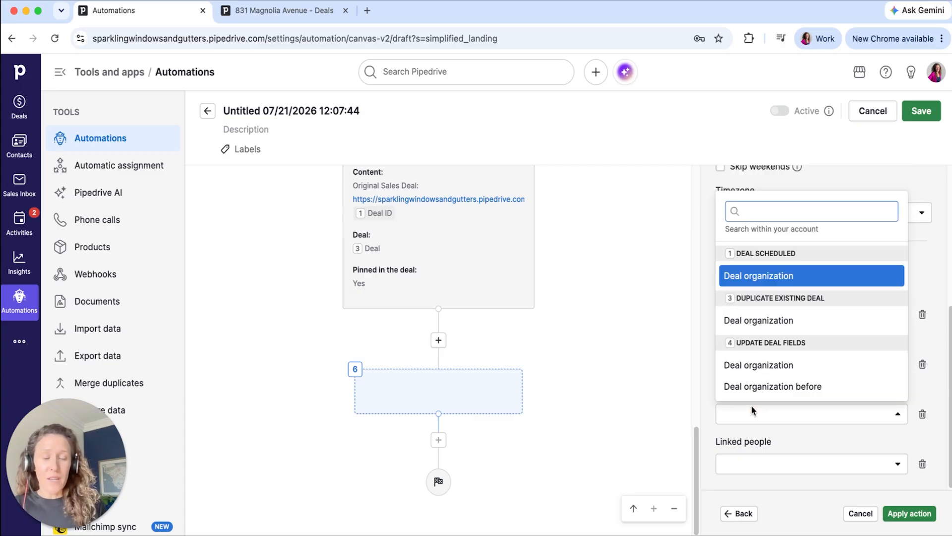
left_click(767, 323)
left_click(756, 462)
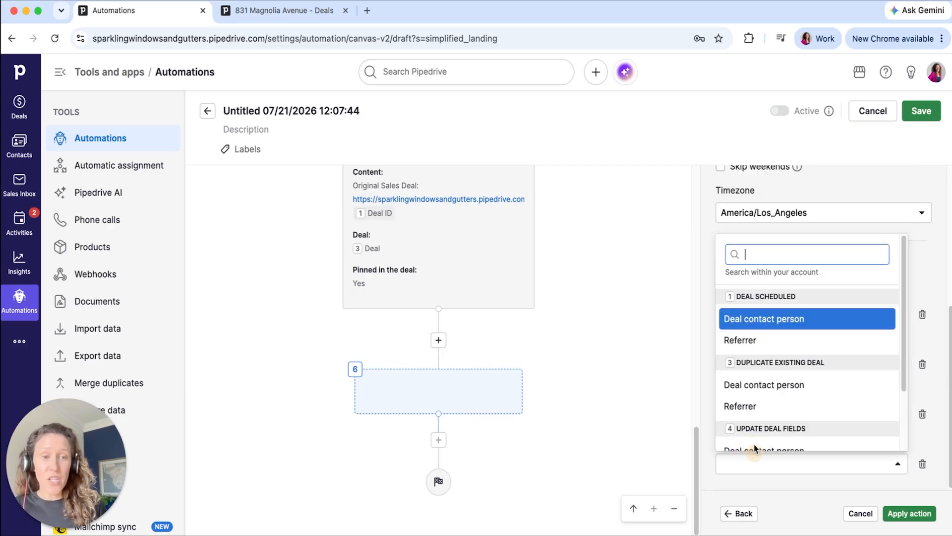
type("pers")
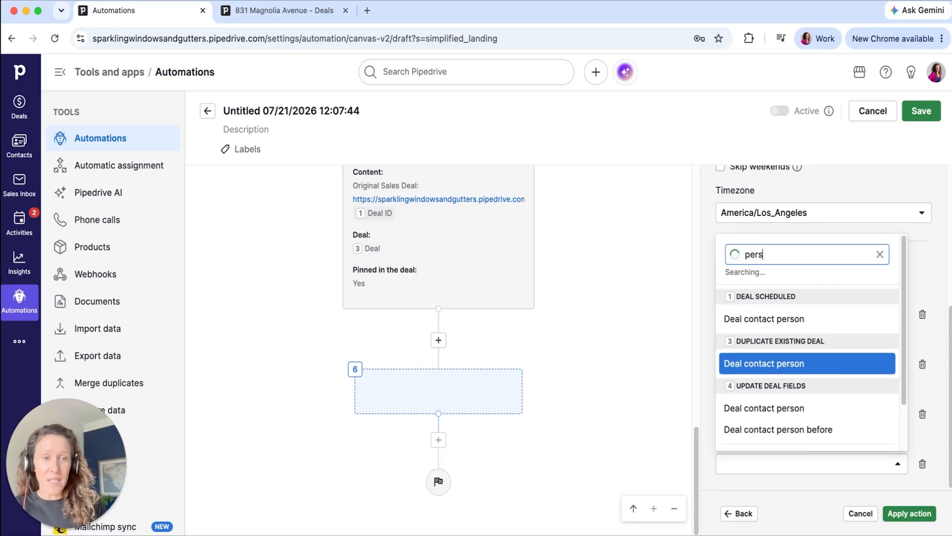
left_click(759, 364)
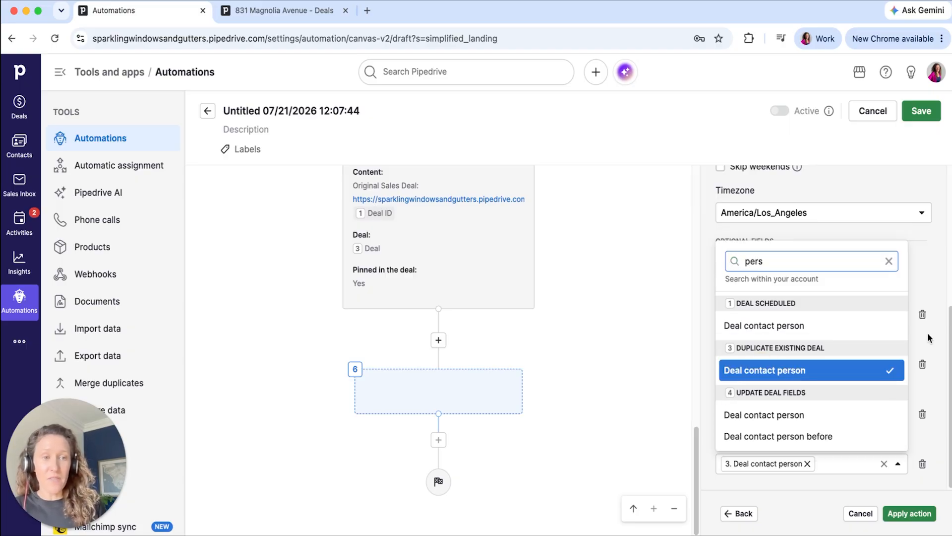
left_click(926, 278)
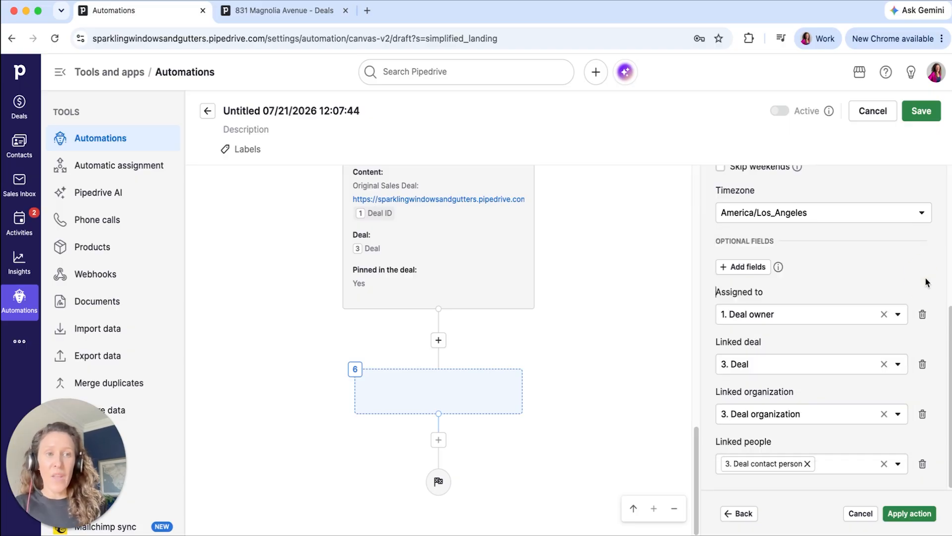
left_click(910, 513)
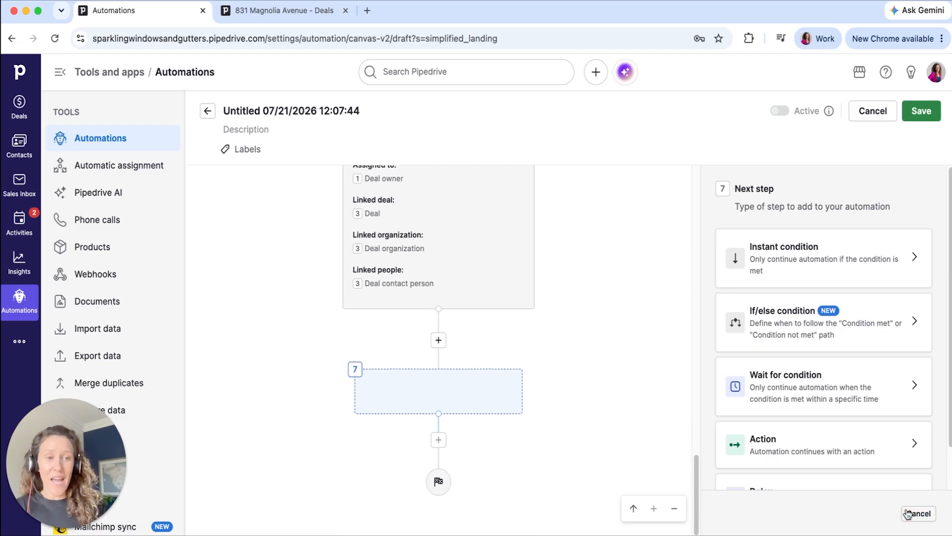
left_click(918, 514)
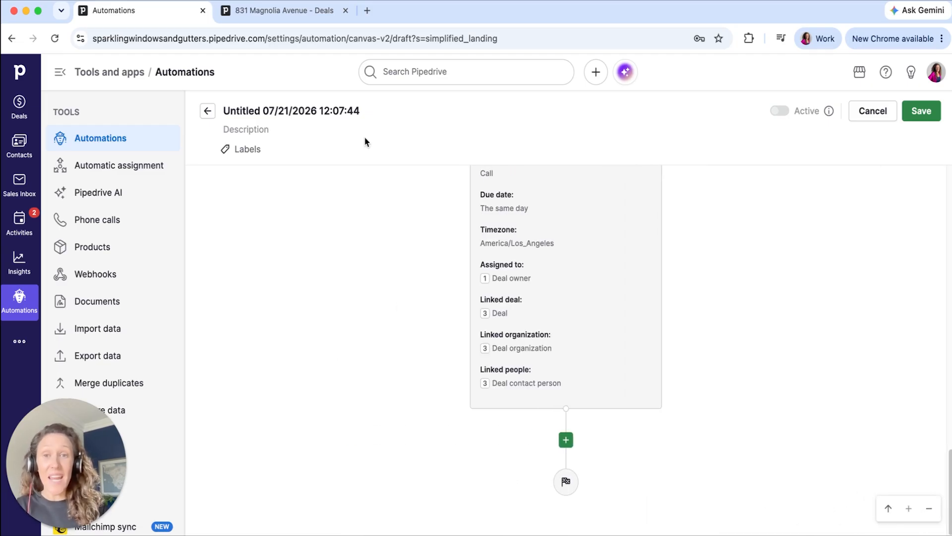
- Name the automation "0.1 KIT: 3-months later - Create Duplicate Deal"
left_click(341, 112)
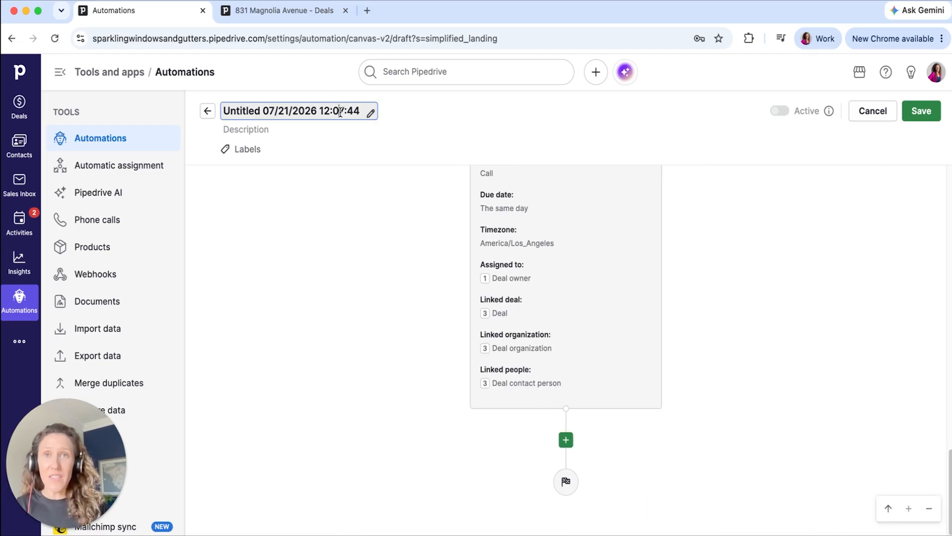
triple_click(340, 112)
type("0.")
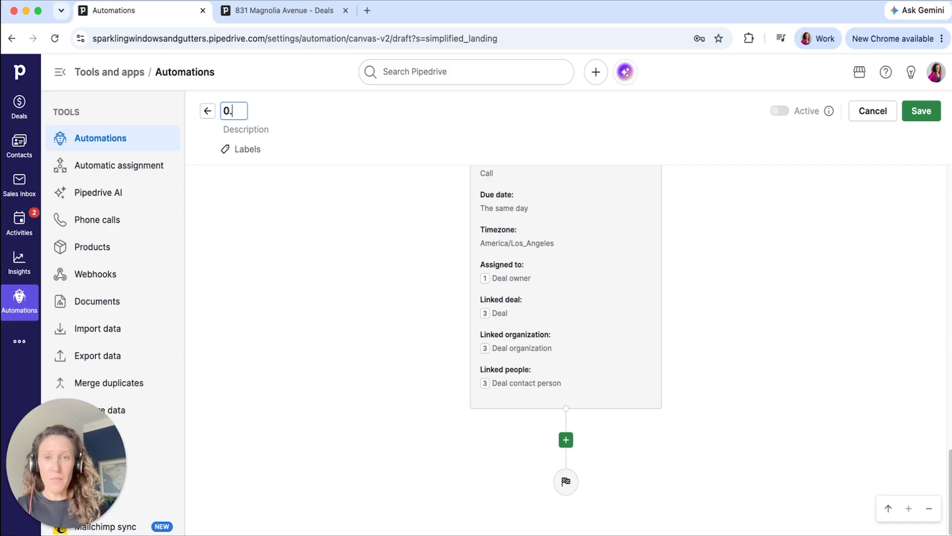
type("1 KIT: 3-months later - Create Duplicate Deal")
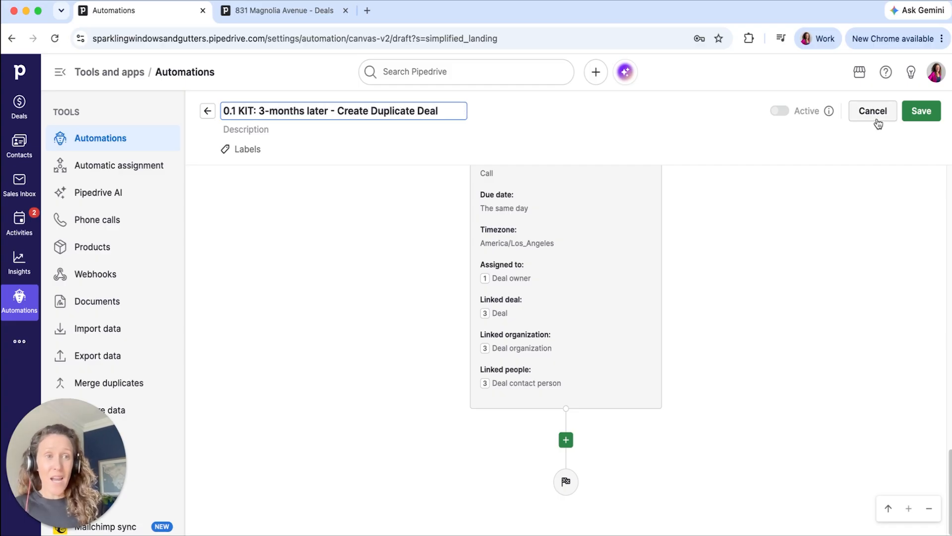
- Save the automation and set it to active
left_click(915, 117)
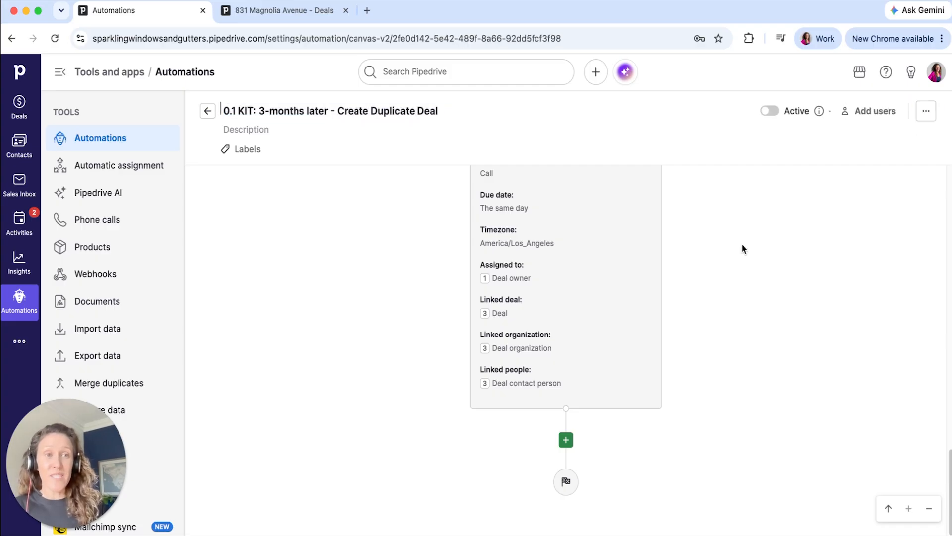
left_click(772, 111)
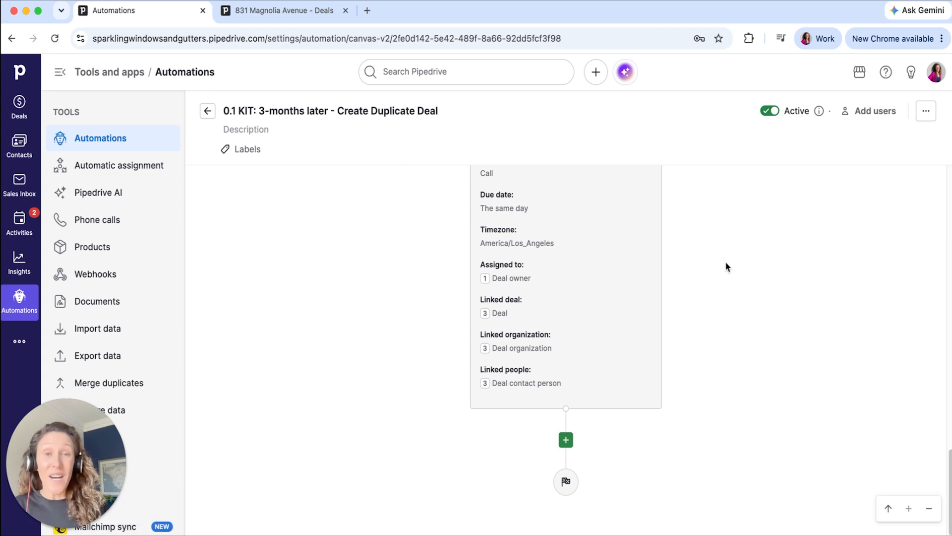
scroll(726, 262, "up", 15)
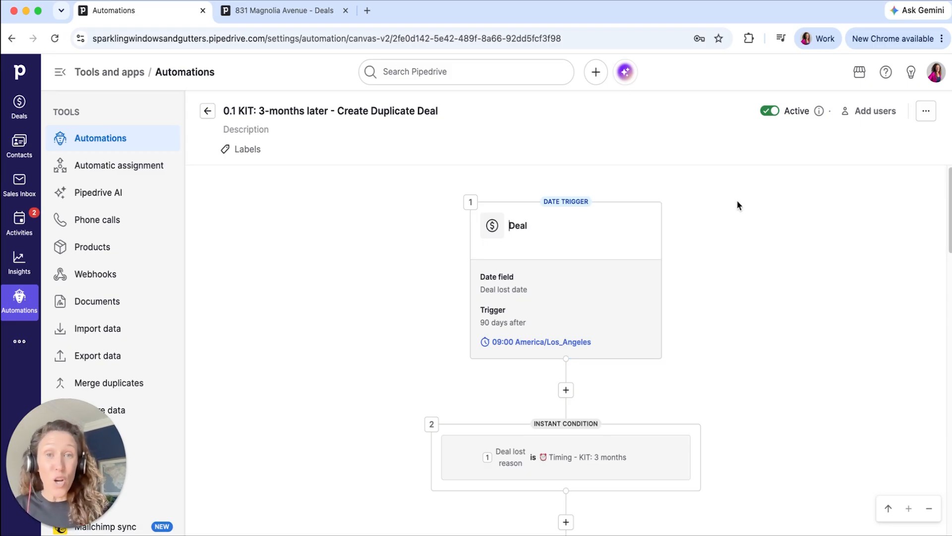
left_click(926, 111)
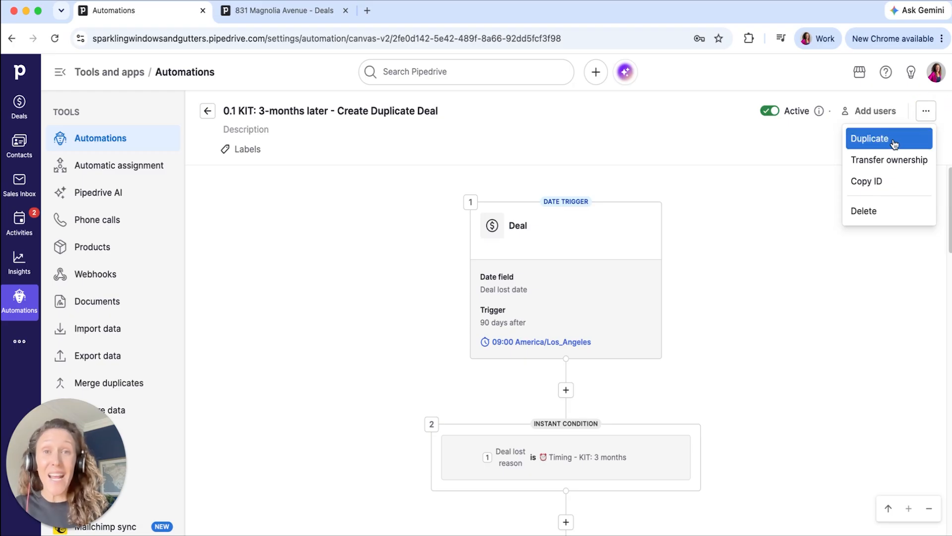
left_click(784, 239)
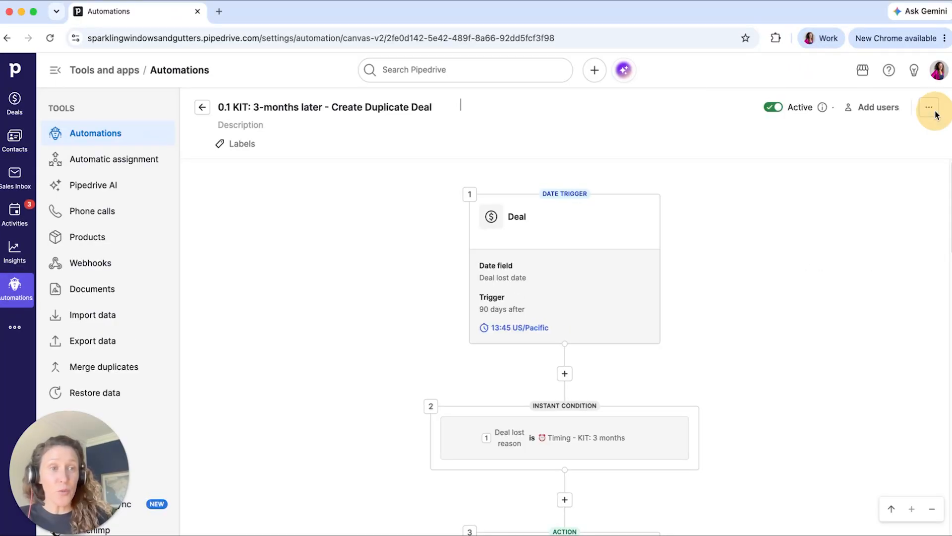
- Duplicate the automation and rename the copy "0.2 KIT: 6-months later - Create Duplicate Deal"
left_click(930, 110)
left_click(911, 132)
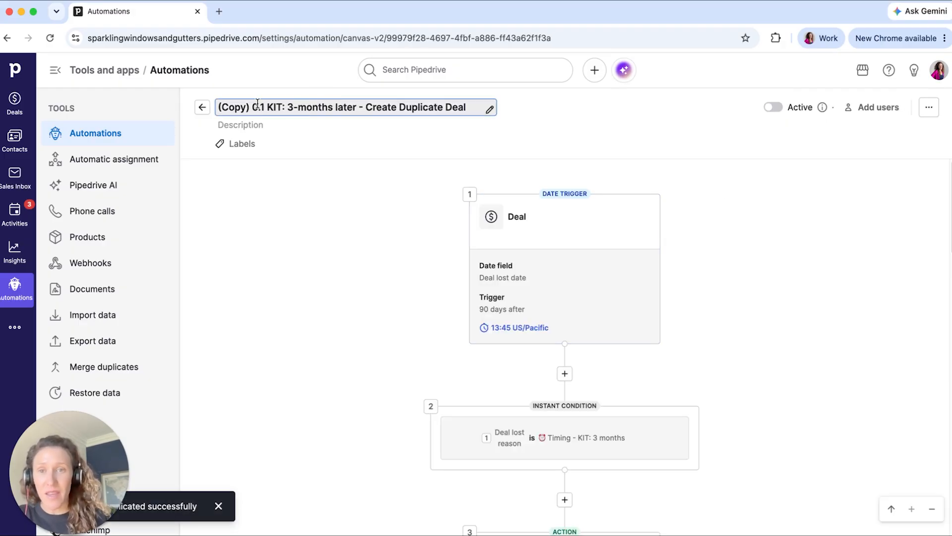
left_click_drag(252, 108, 207, 108)
key("BackSpace")
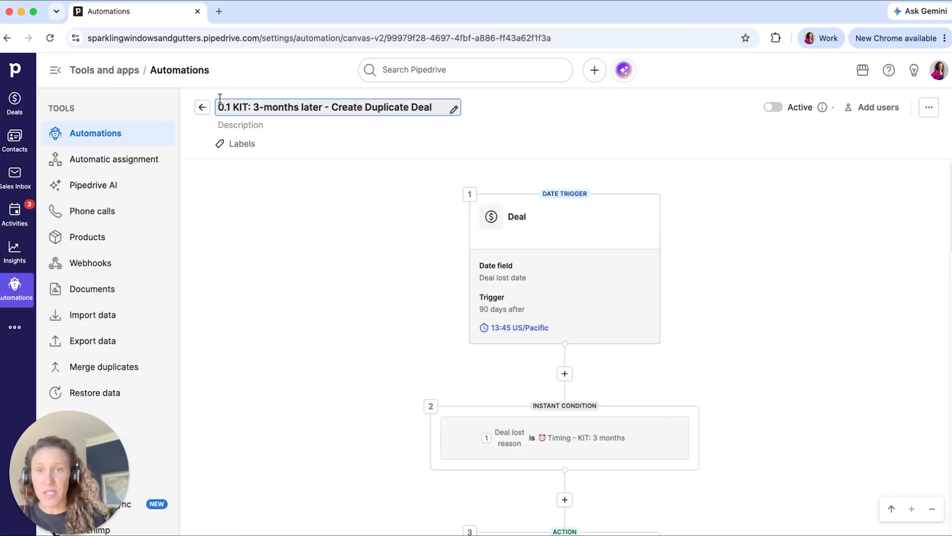
key("BackSpace")
type("2")
double_click(257, 108)
type("6")
left_click(316, 212)
- Set the copy's date trigger to 180 days after the deal lost date and apply it
left_click(579, 285)
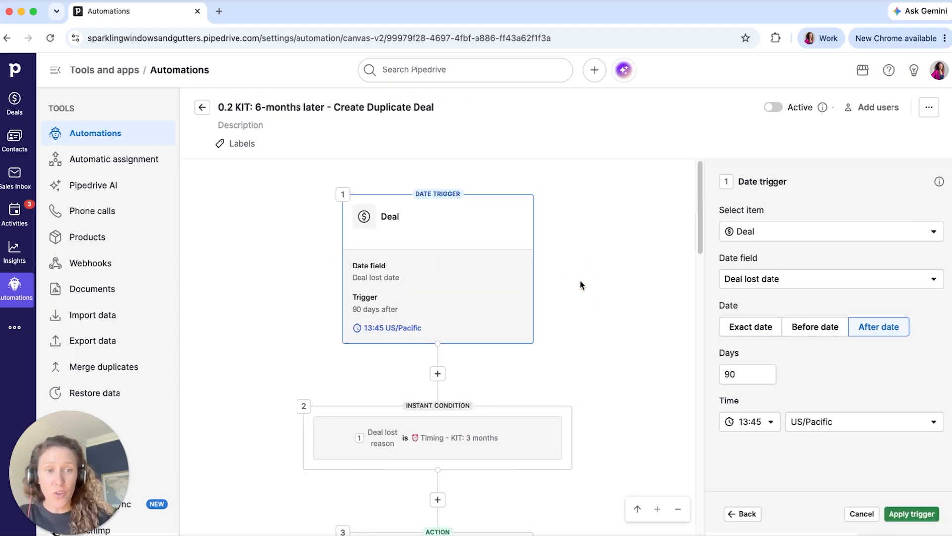
left_click(738, 378)
key("BackSpace")
key("BackSpace")
type("190")
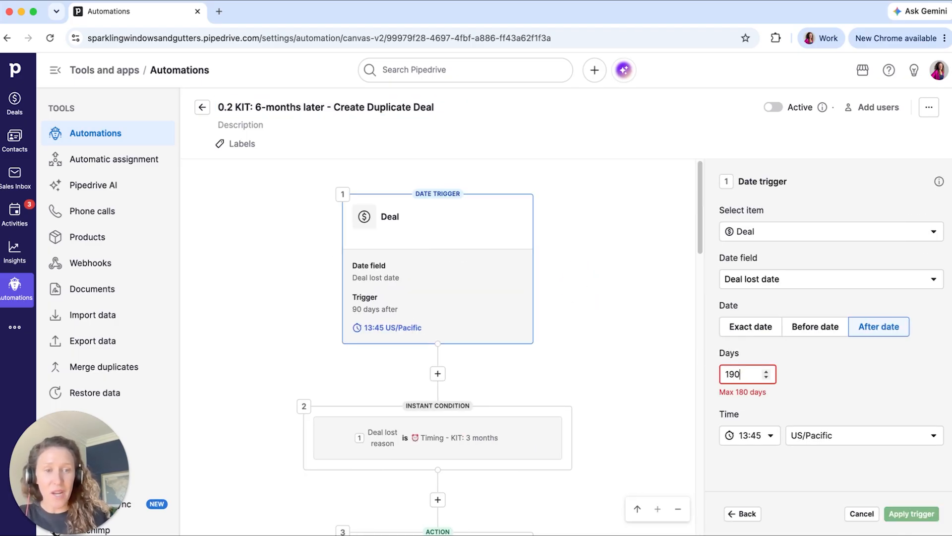
key("BackSpace")
key("BackSpace")
type("8")
left_click(903, 514)
- Change the instant condition's deal lost reason to "Timing - KIT: 6 months" and apply it
left_click(619, 453)
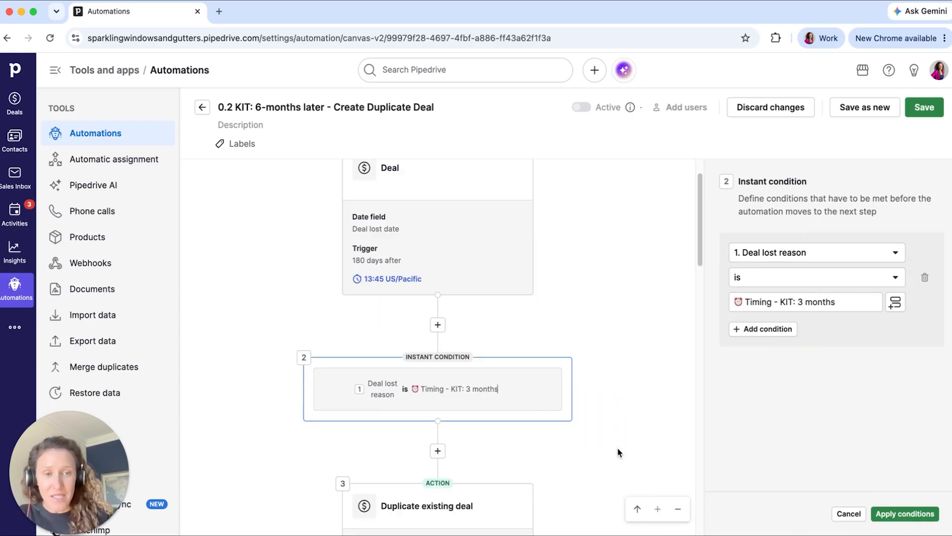
left_click(803, 303)
key("BackSpace")
type("6")
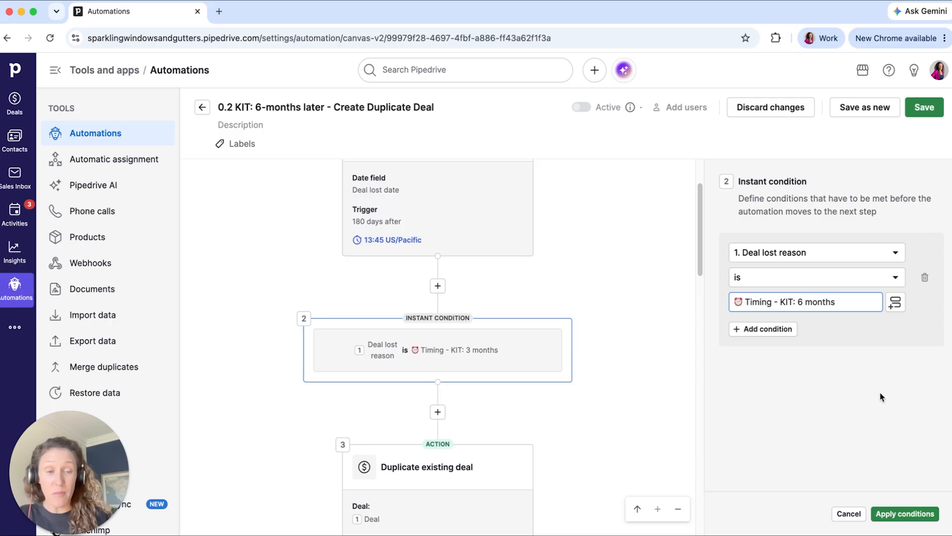
left_click(900, 515)
- Change the title suffix in the Update deal fields action to "KIT: 6-months later" and apply the action
scroll(713, 402, "down", 5)
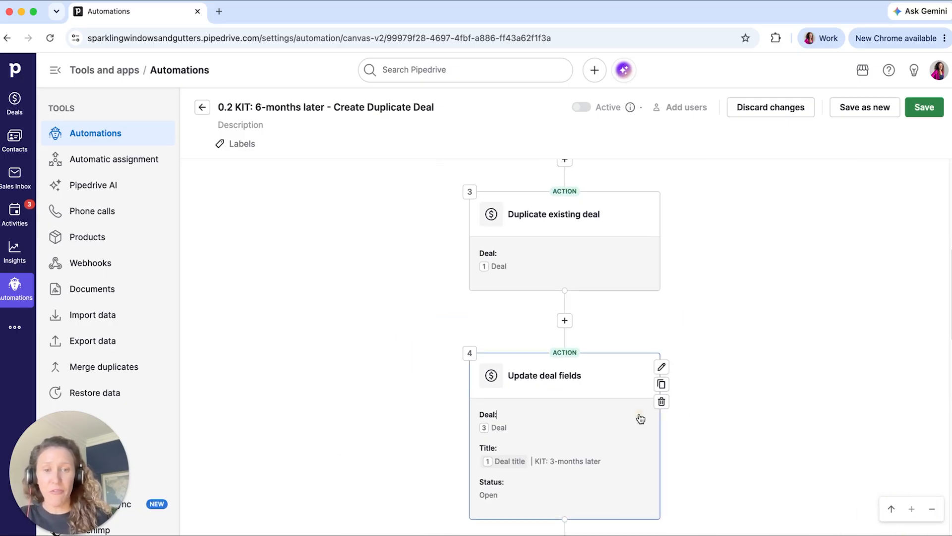
left_click(638, 417)
left_click(805, 353)
key("BackSpace")
type("6")
left_click(912, 513)
- Change the Create activity action's subject to "Reach out to KIT: 6-months later Prospect" and apply it
scroll(595, 332, "down", 8)
left_click(559, 440)
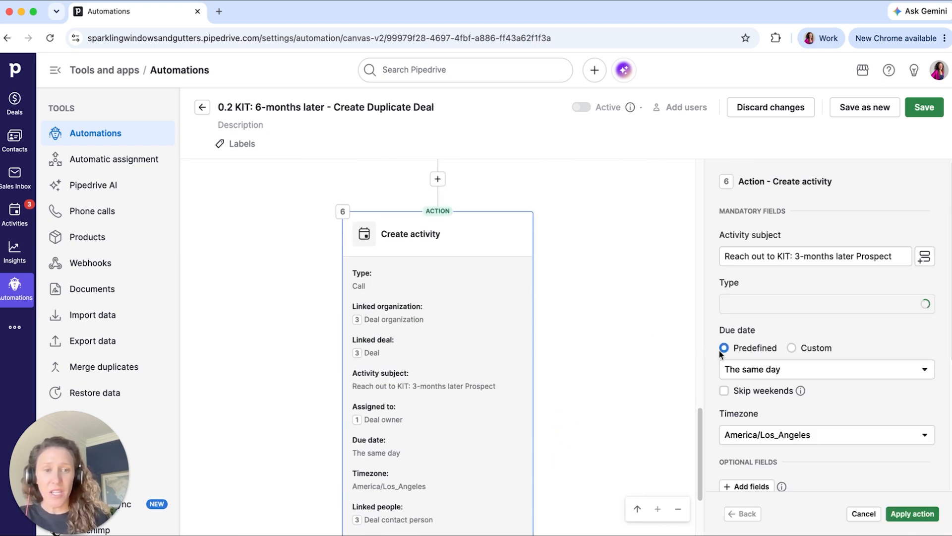
left_click(799, 257)
type("6")
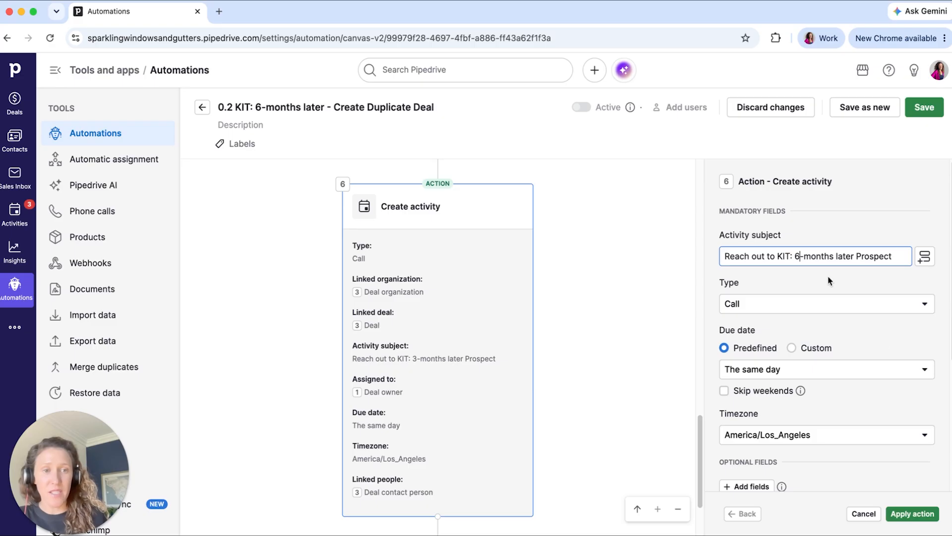
left_click(905, 513)
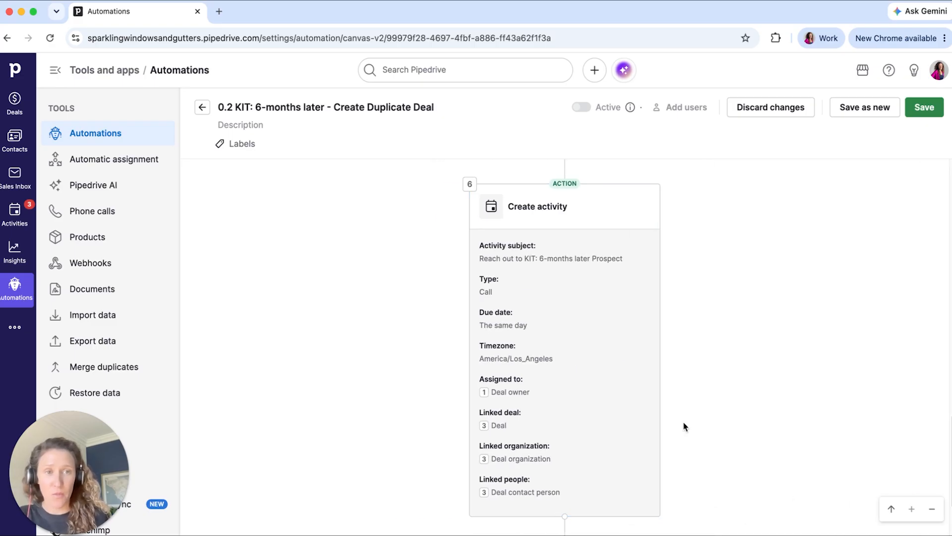
- Save the 0.2 KIT: 6-months later - Create Duplicate Deal automation and activate it
left_click(926, 107)
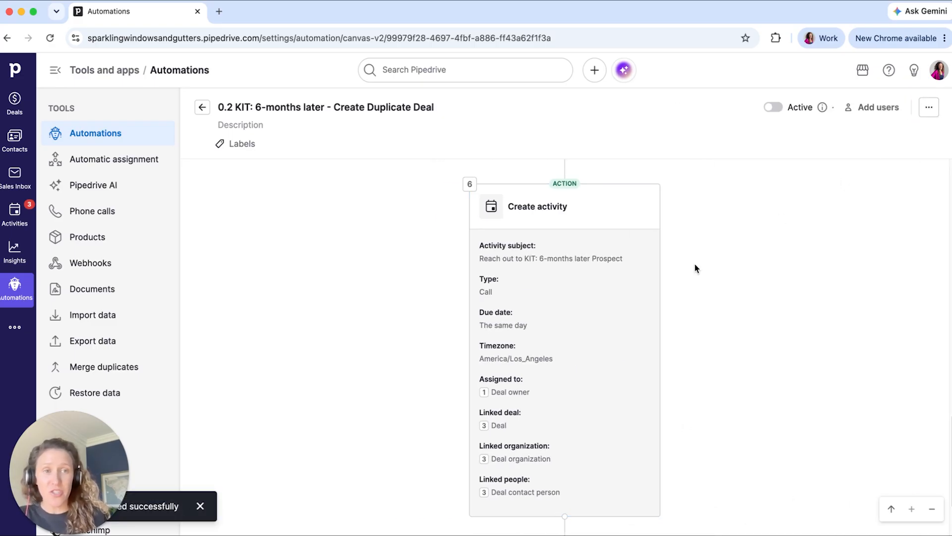
left_click(774, 107)
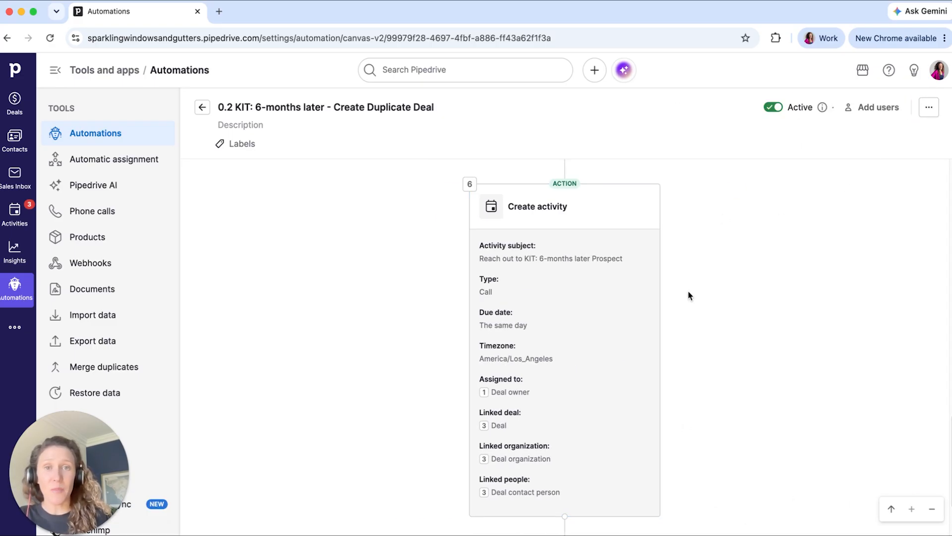
scroll(688, 296, "up", 20)
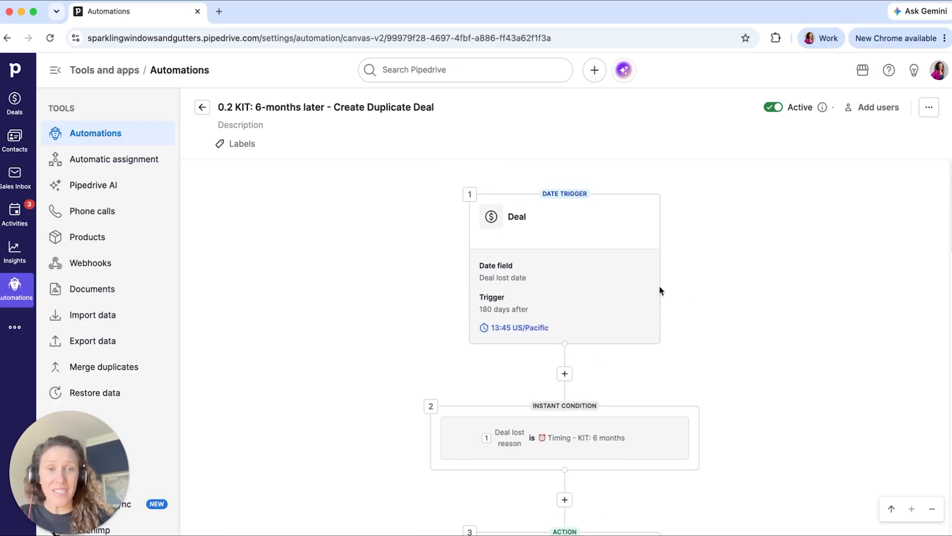
left_click(655, 293)
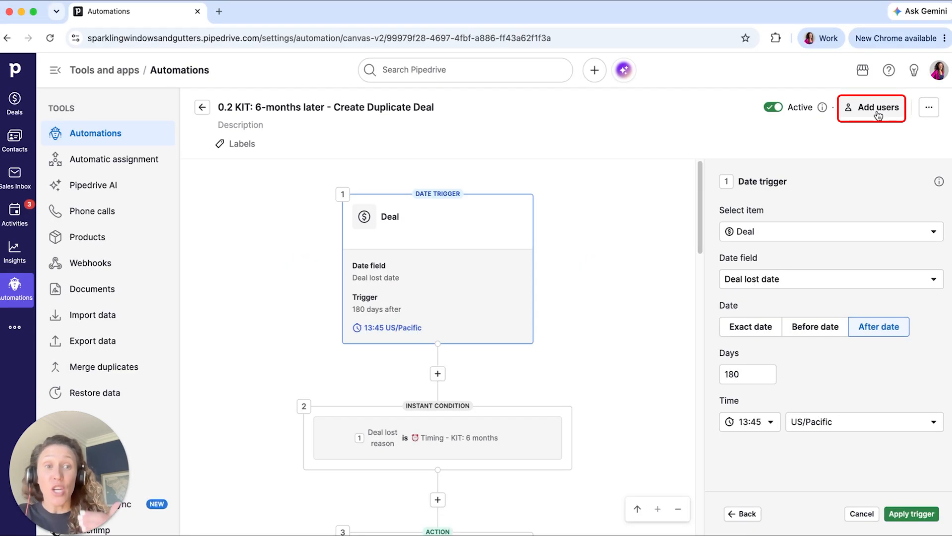
- Give the other company user access to the 6-months later automation and apply the changes
left_click(878, 111)
left_click(557, 151)
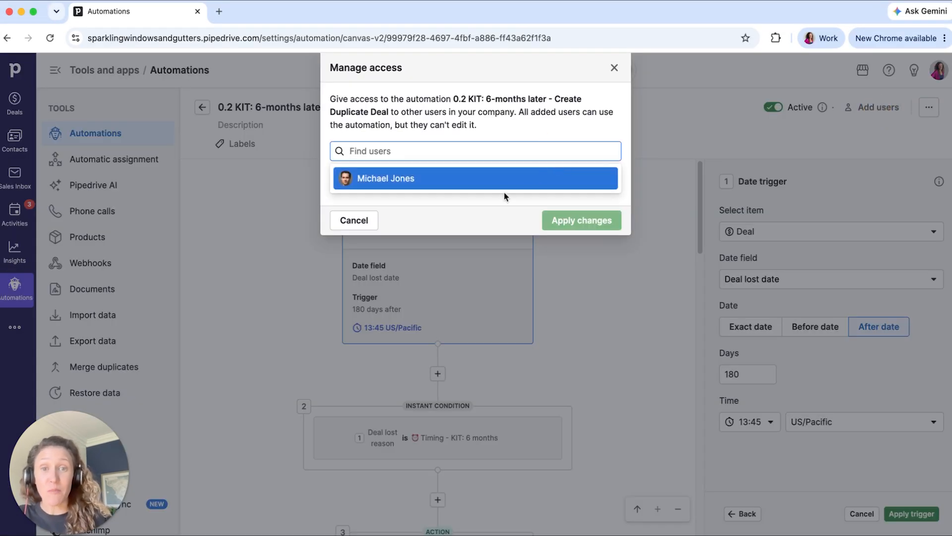
left_click(518, 187)
left_click(575, 256)
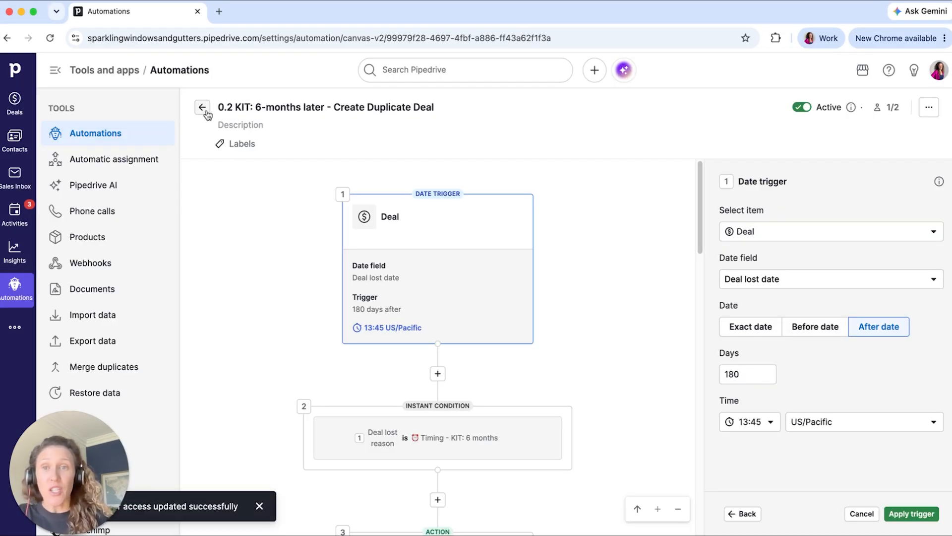
- Give the same user access to the 0.1 KIT: 3-months later - Create Duplicate Deal automation and check its user list
left_click(203, 107)
left_click(650, 304)
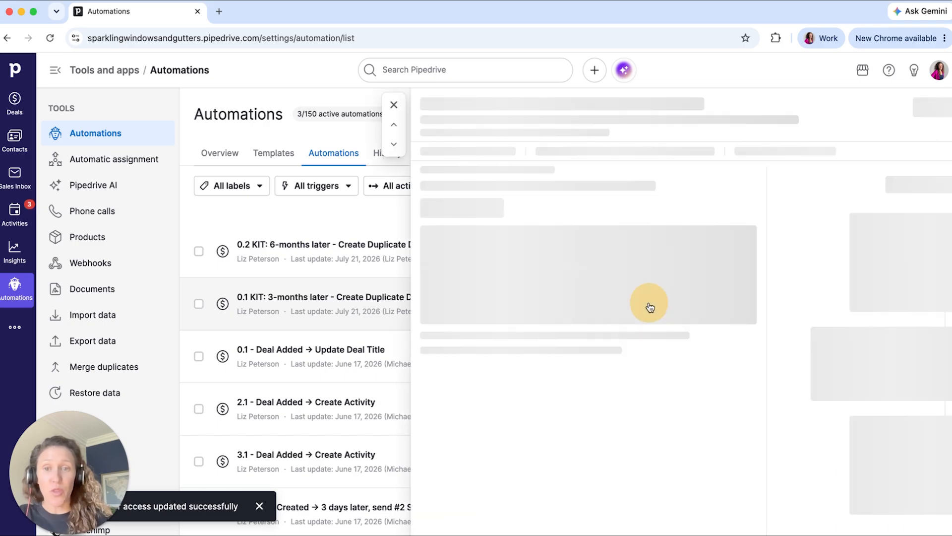
left_click(823, 107)
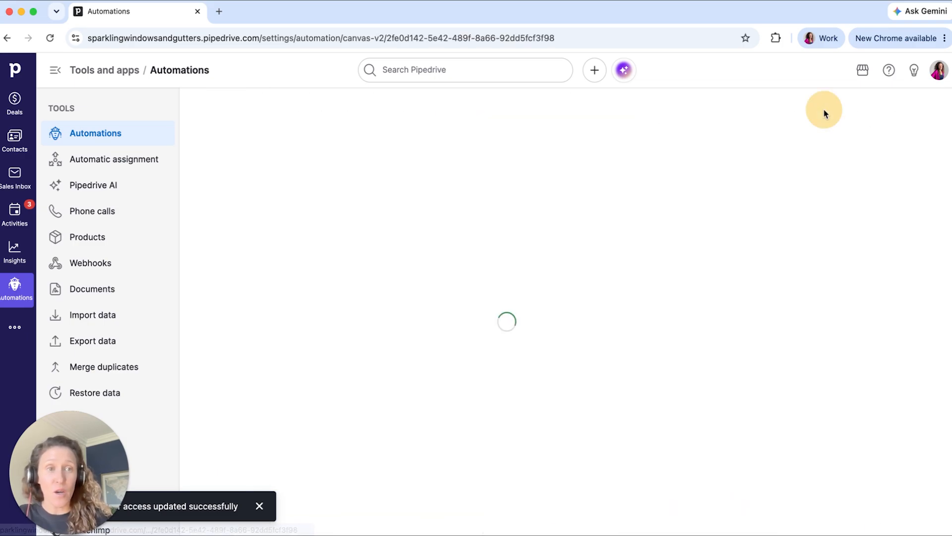
left_click(851, 107)
left_click(546, 149)
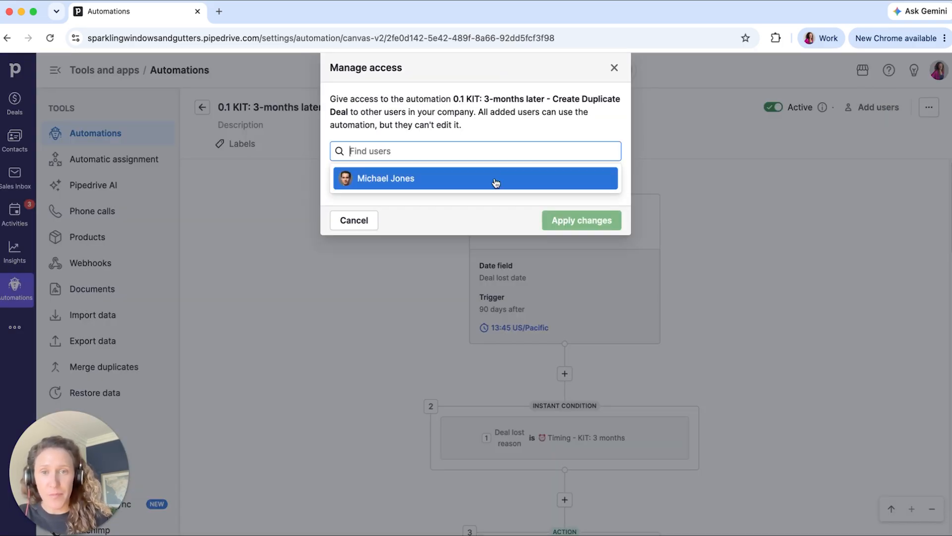
left_click(574, 258)
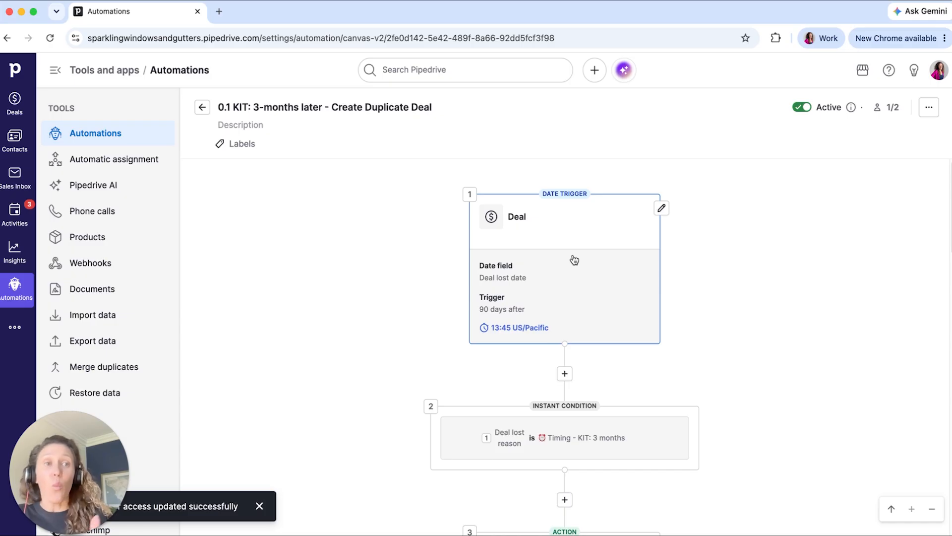
left_click(887, 107)
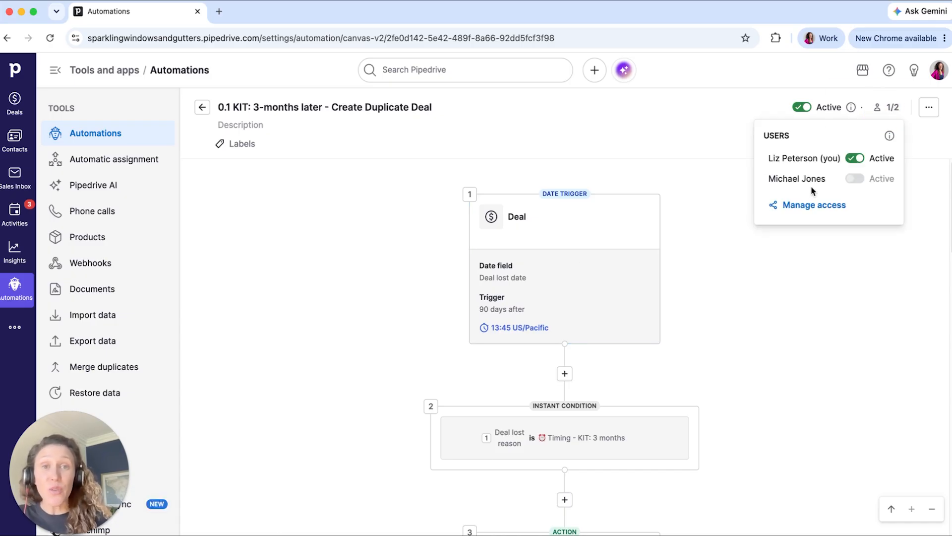
left_click(769, 278)
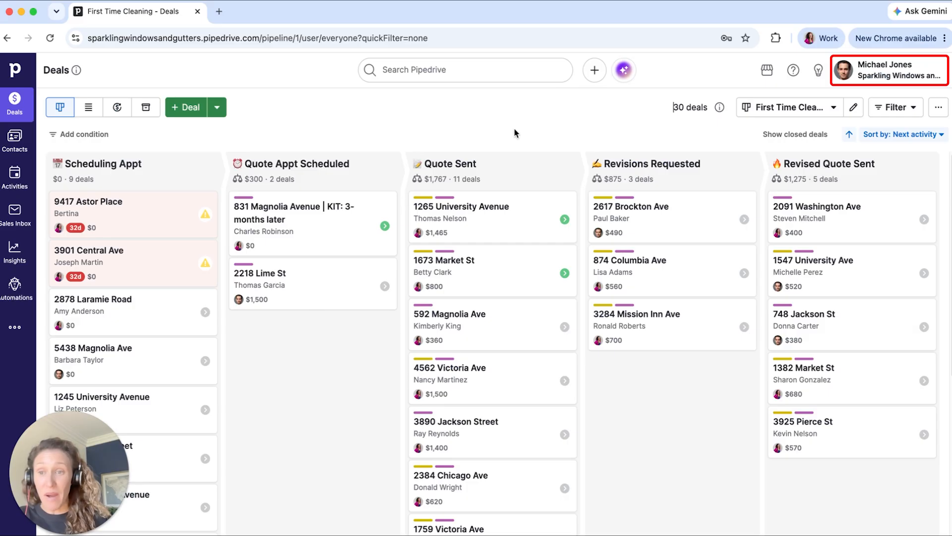
- In the second user's account, activate both shared automations, 0.1 KIT: 3-months later and 0.2 KIT: 6-months later
left_click(20, 301)
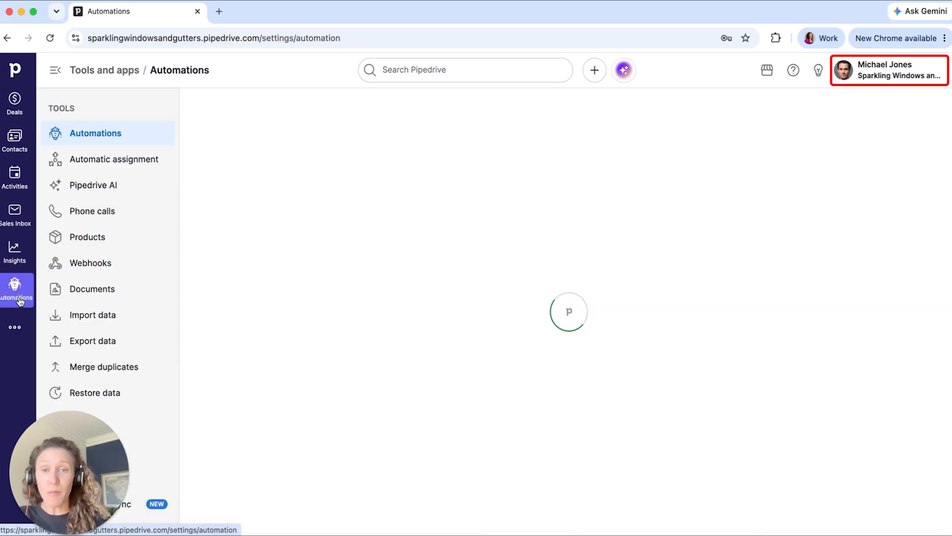
left_click(346, 161)
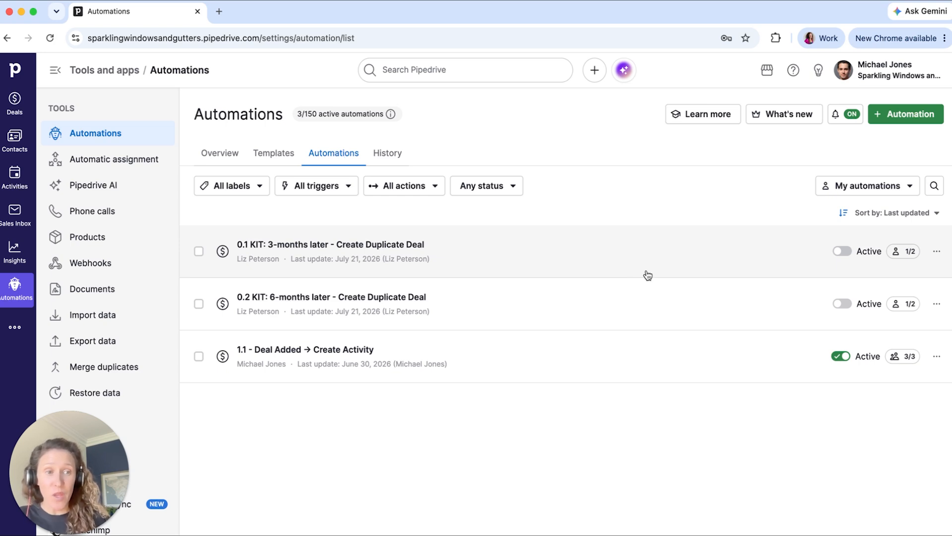
left_click(842, 251)
left_click(842, 303)
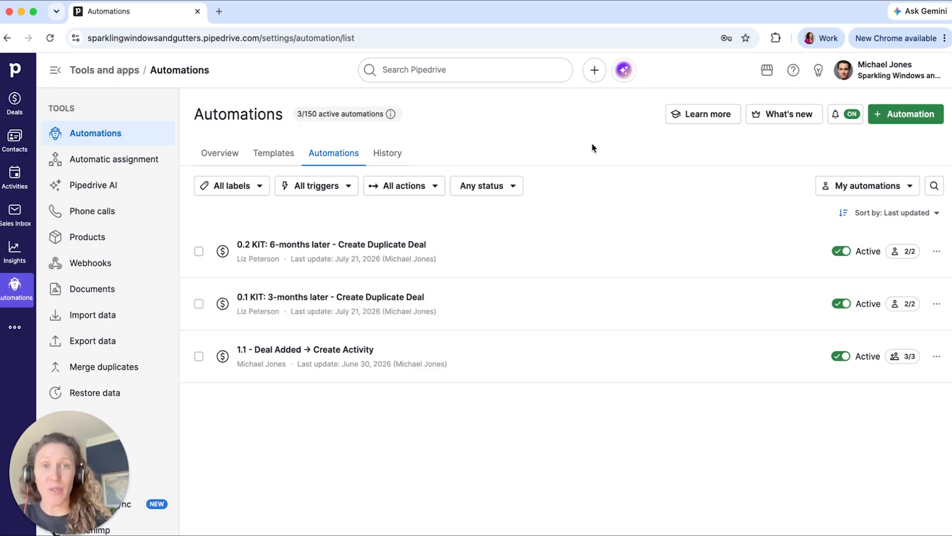
- Open the KIT: 3-months later deal from the activity list and examine its pinned note and follow-up call
left_click(22, 184)
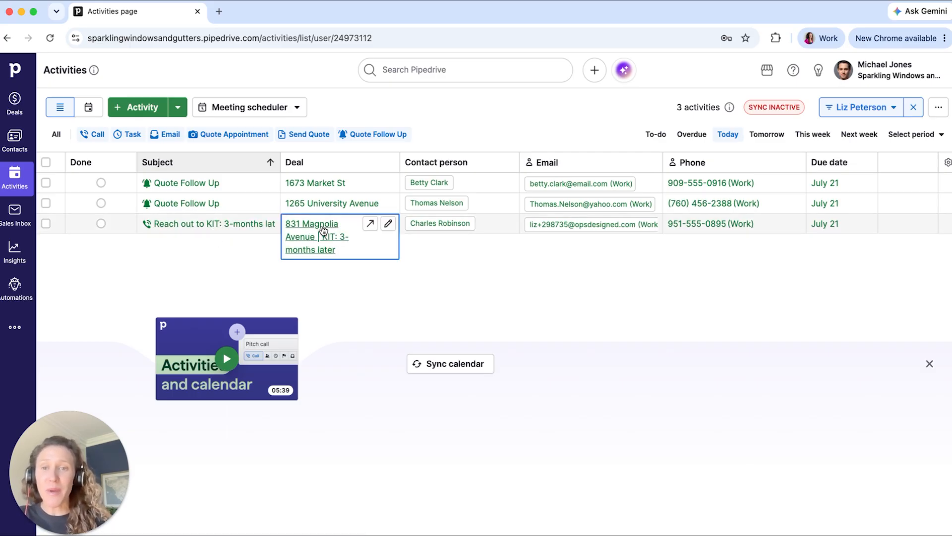
mouse_move(327, 230)
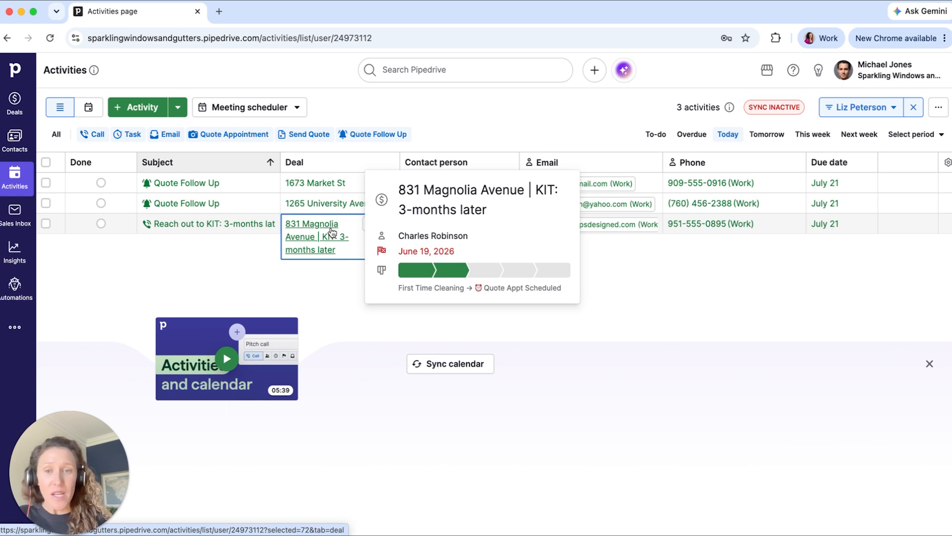
left_click(330, 231)
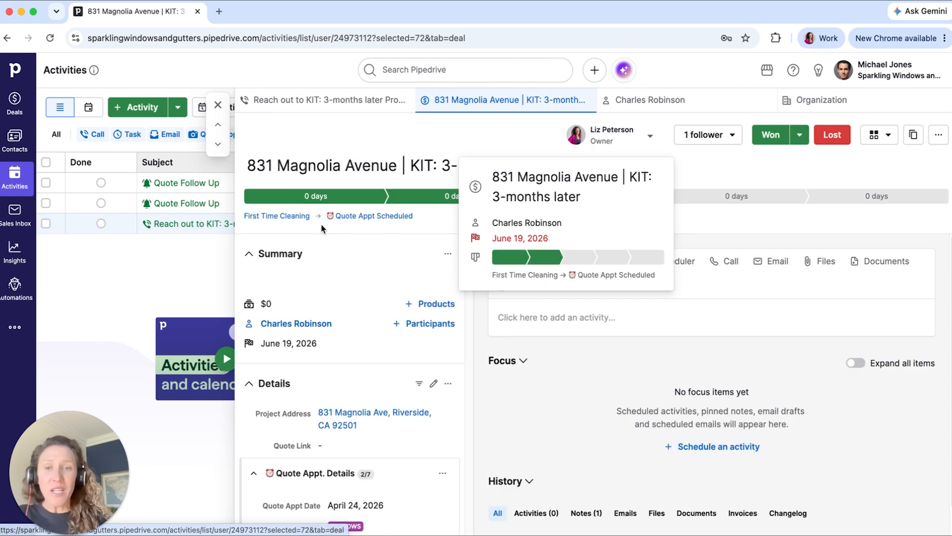
scroll(652, 394, "down", 2)
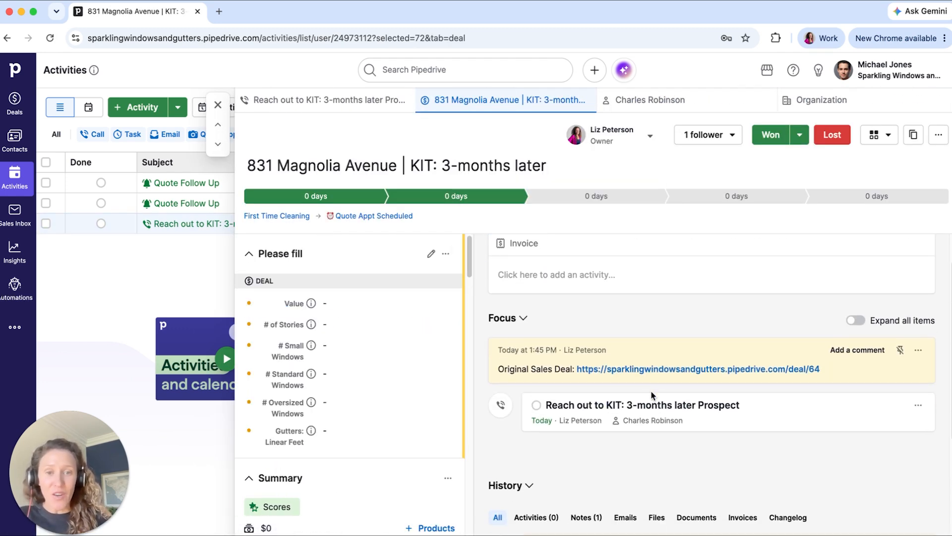
- Open the original deal from the pinned note and the automation from the duplicate deal's history, each in a new tab
left_click(636, 369)
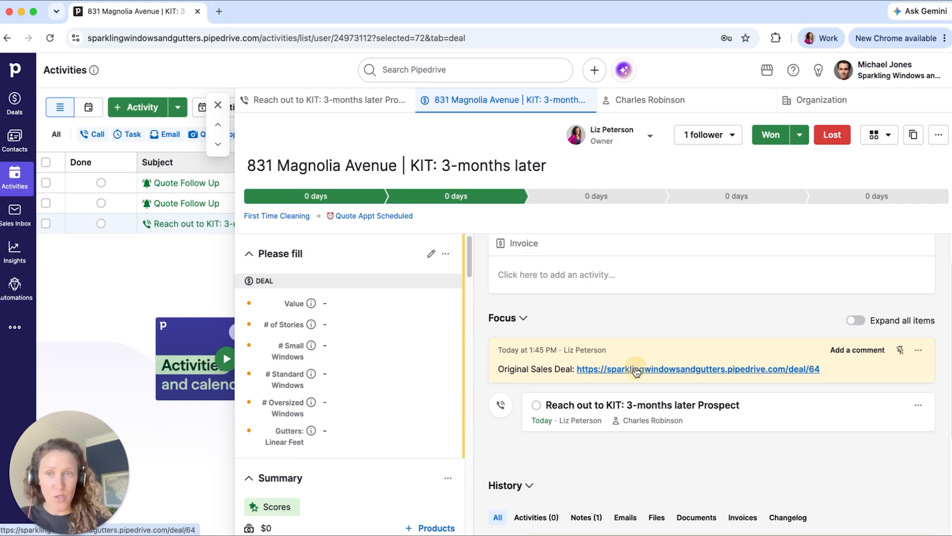
scroll(634, 371, "down", 2)
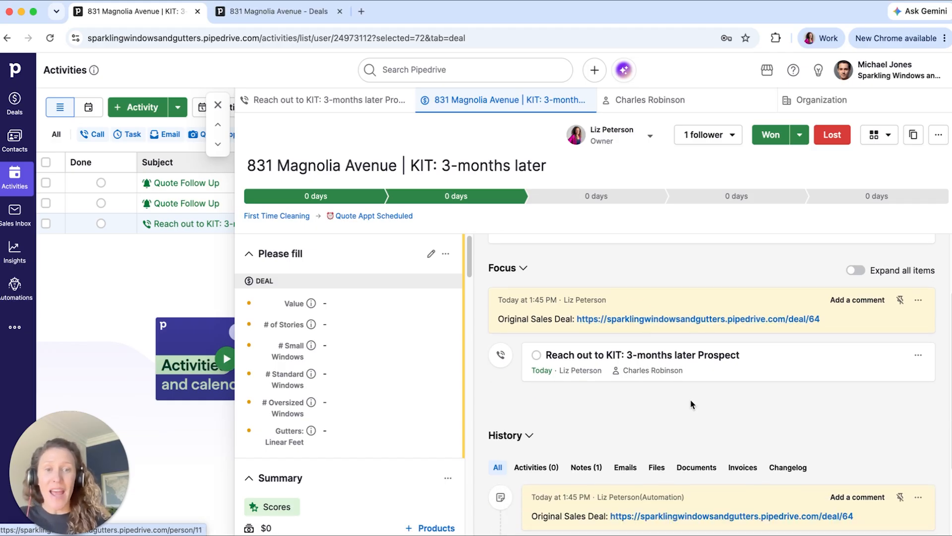
scroll(629, 385, "down", 4)
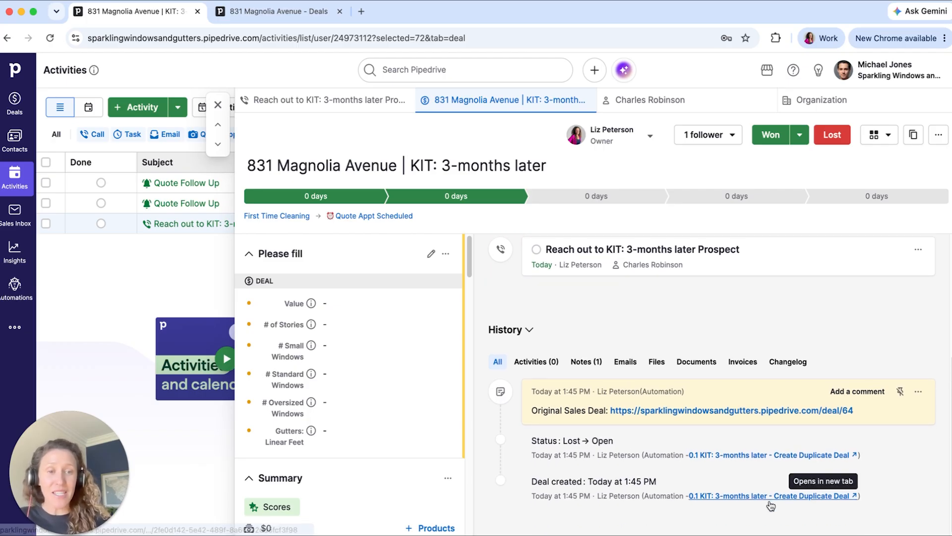
left_click(722, 455)
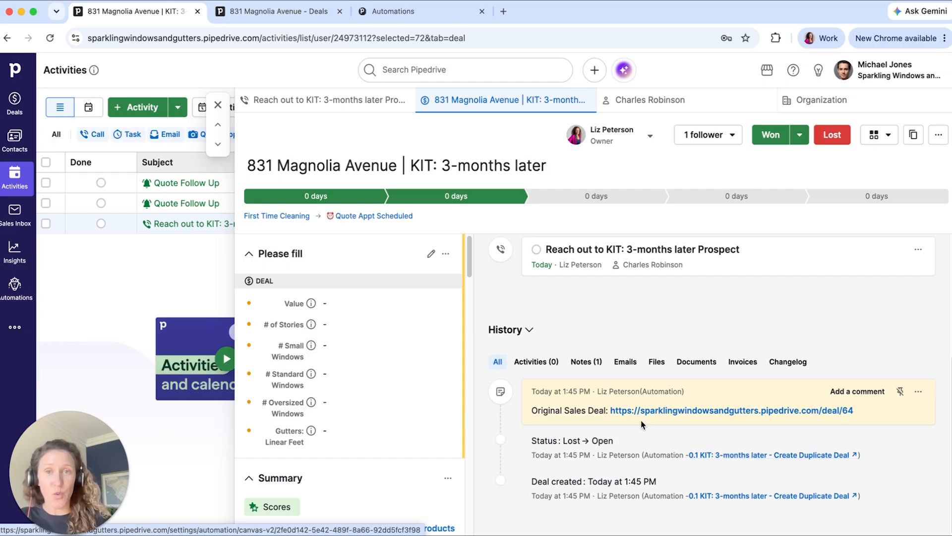
- Examine the lost time and lost reason on the original deal
left_click(308, 20)
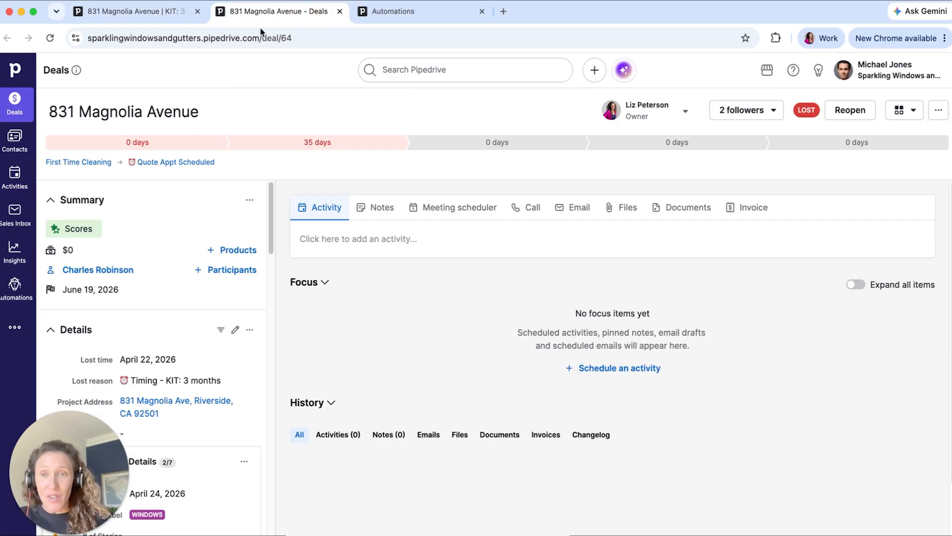
left_click_drag(89, 361, 180, 361)
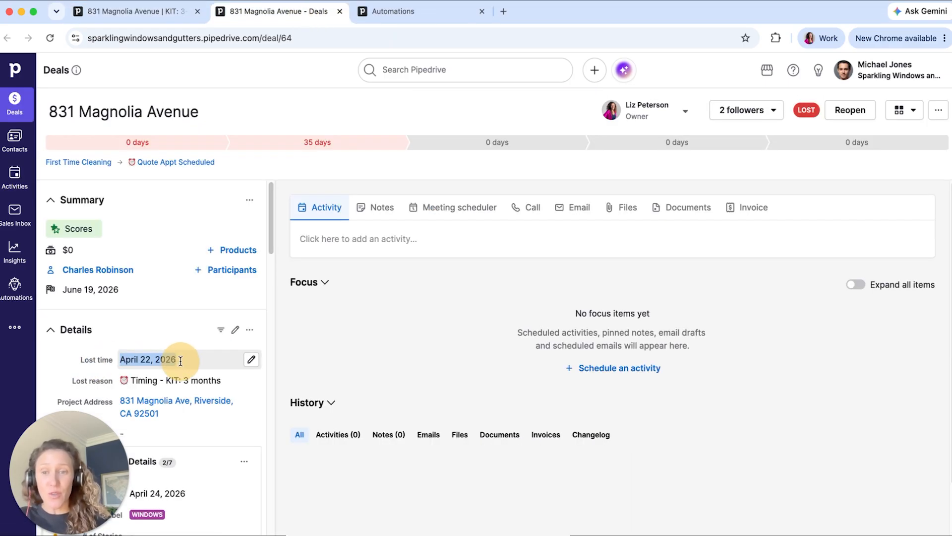
left_click_drag(238, 380, 76, 380)
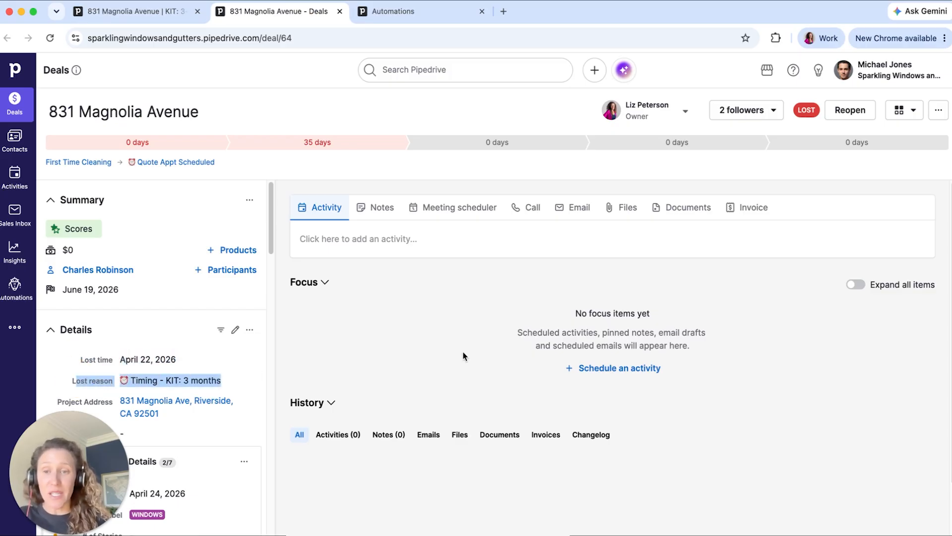
- Review the 3-months later automation from its date trigger to its note action, and return to the duplicate deal
left_click(420, 11)
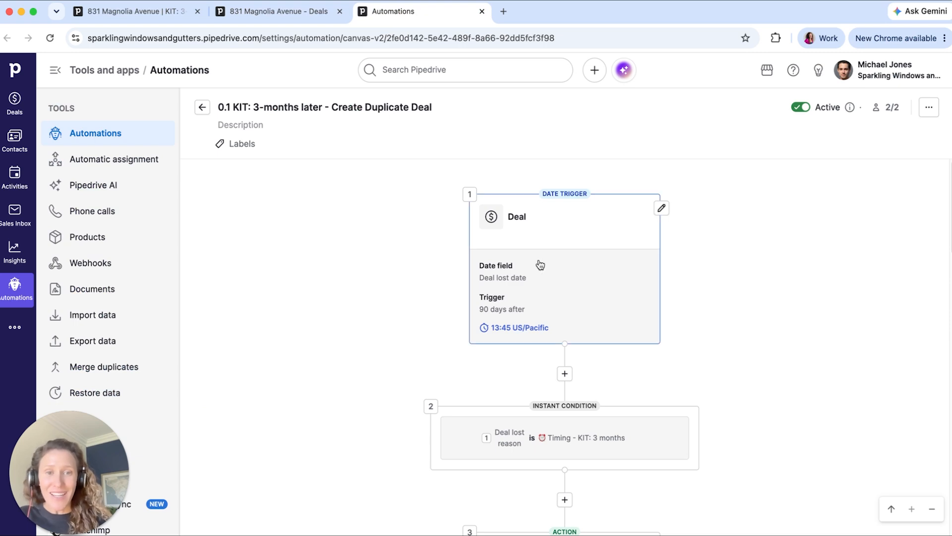
scroll(538, 264, "down", 6)
scroll(538, 263, "down", 7)
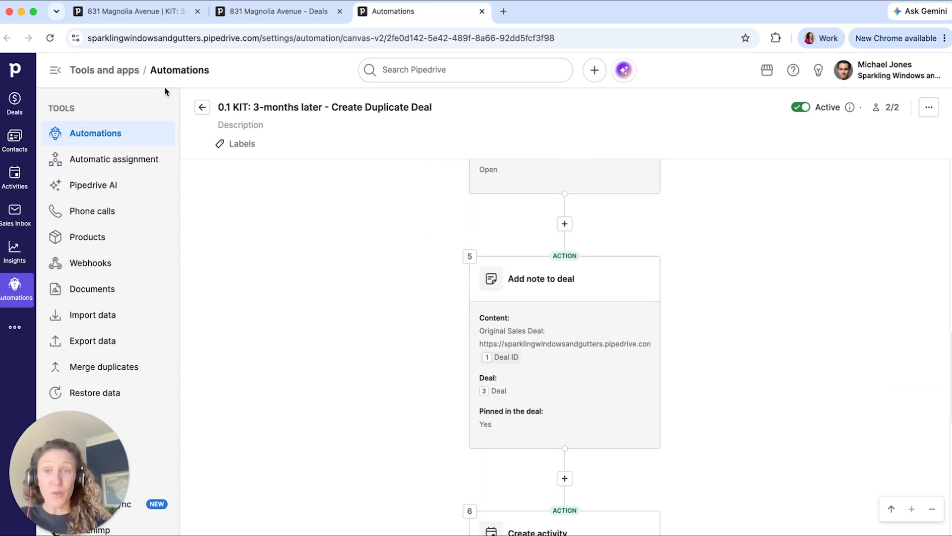
left_click(159, 12)
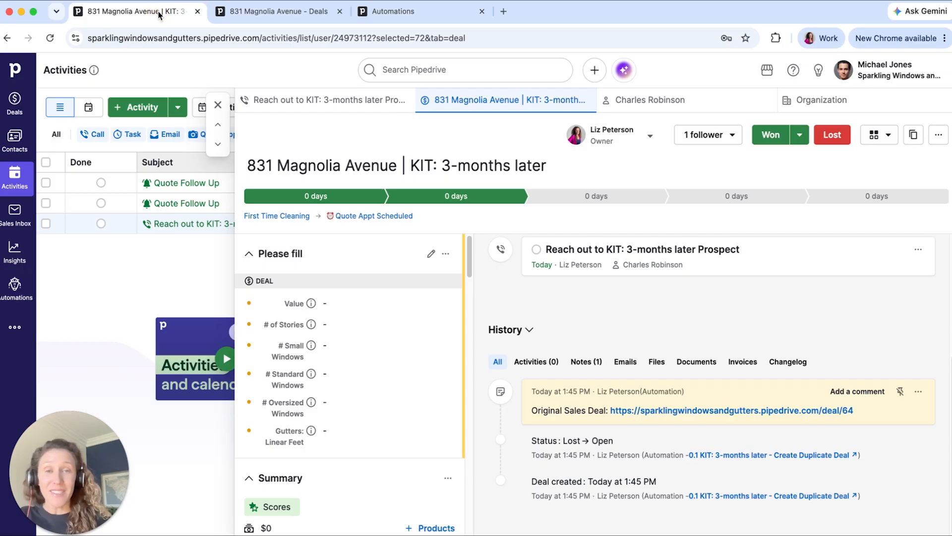